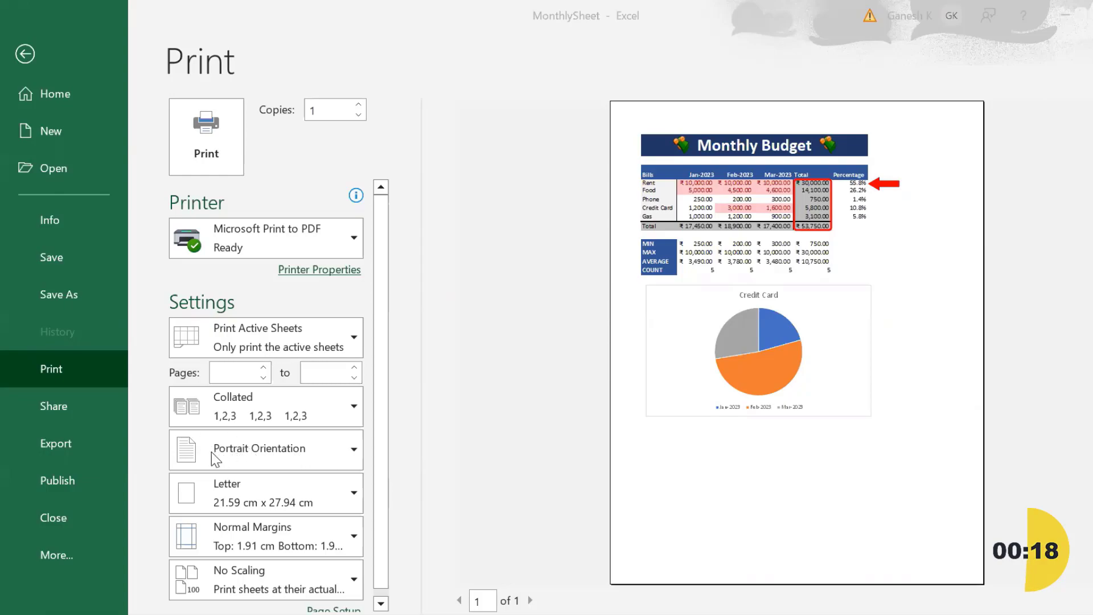
Step: Set the printout to landscape orientation and apply custom scaling at 160% of normal size
{"action": "left_click", "coordinate": [273, 454]}
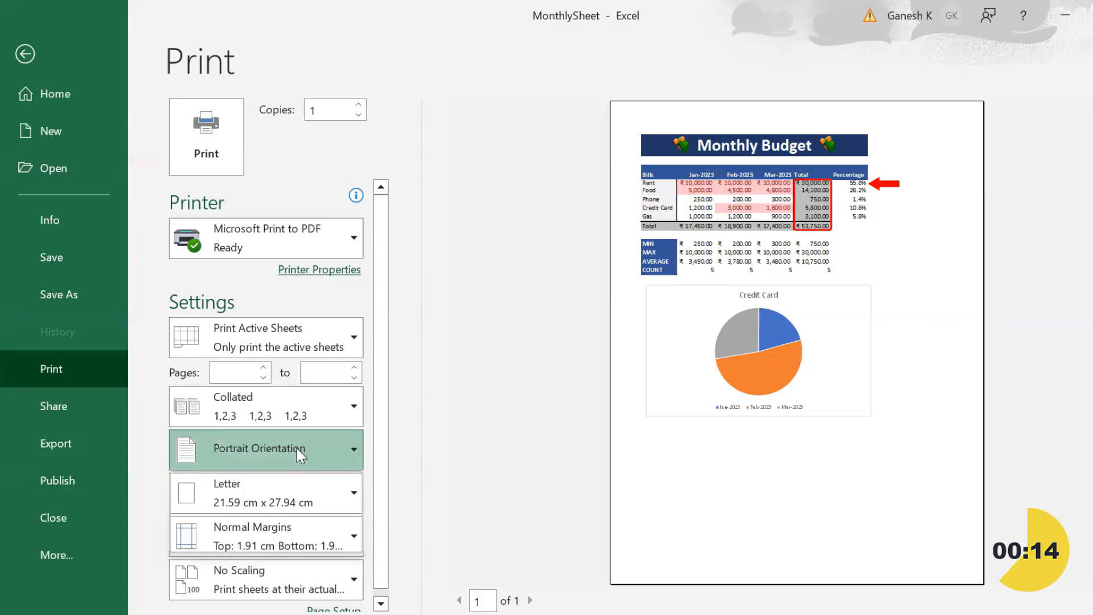
{"action": "left_click", "coordinate": [283, 535]}
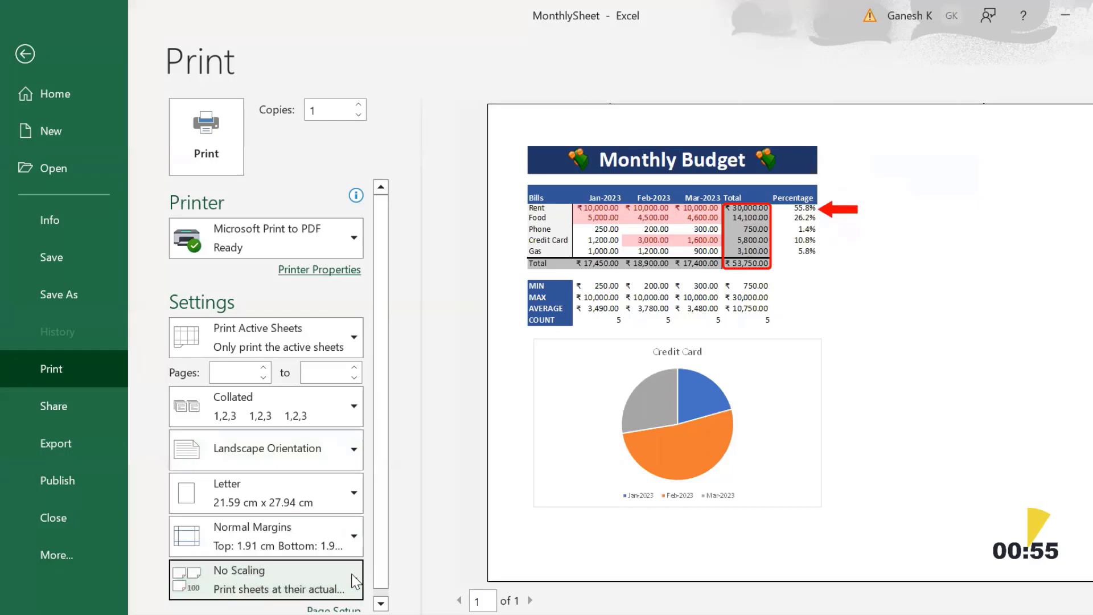
{"action": "left_click", "coordinate": [266, 563]}
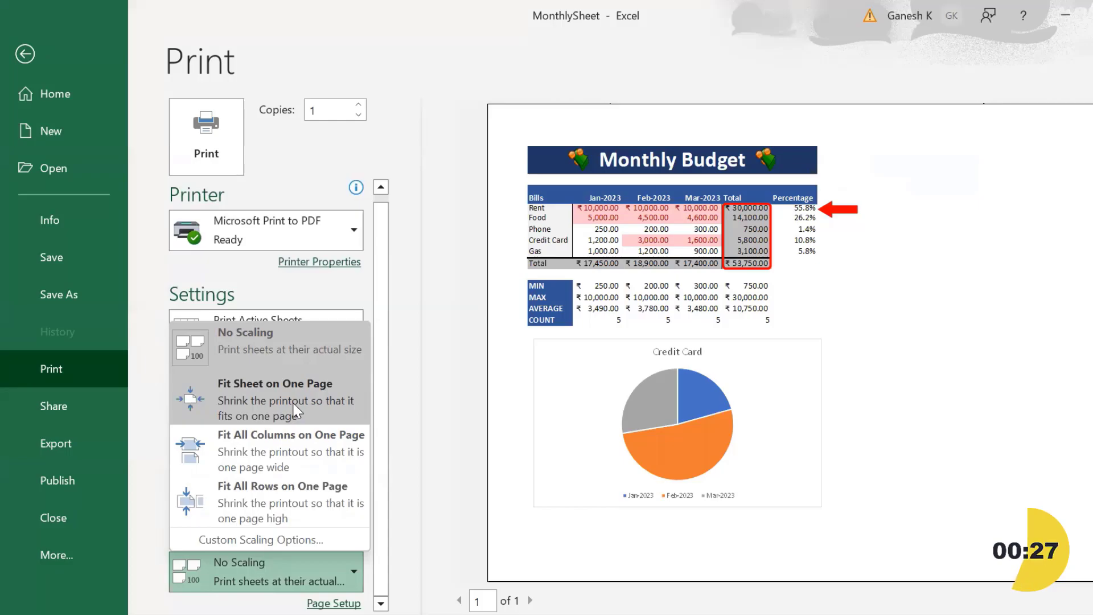
{"action": "left_click", "coordinate": [288, 541]}
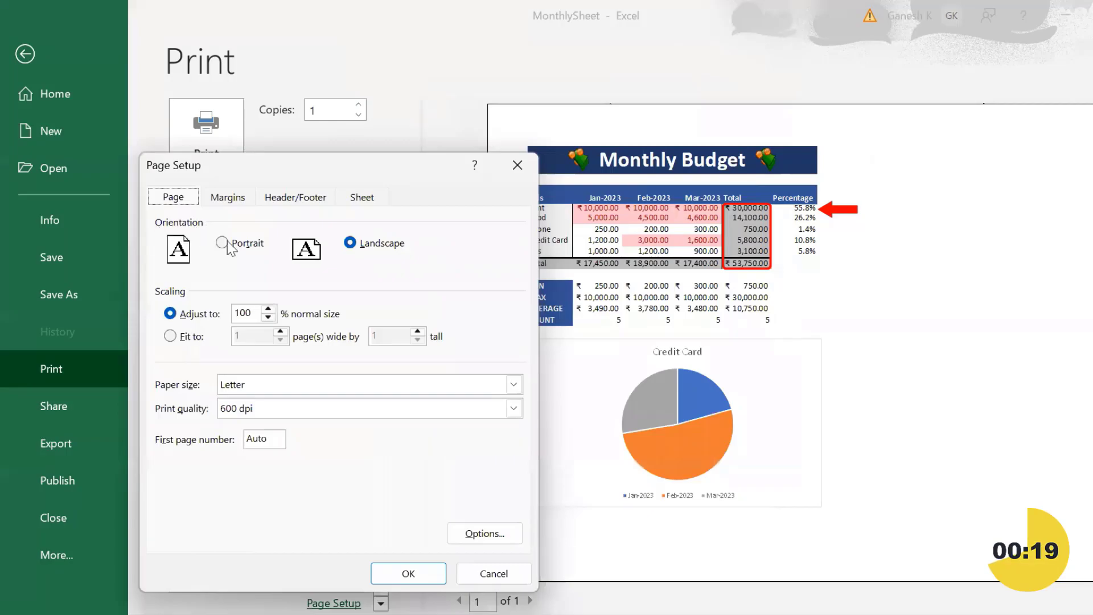
{"action": "left_click", "coordinate": [269, 309]}
{"action": "left_click", "coordinate": [268, 310]}
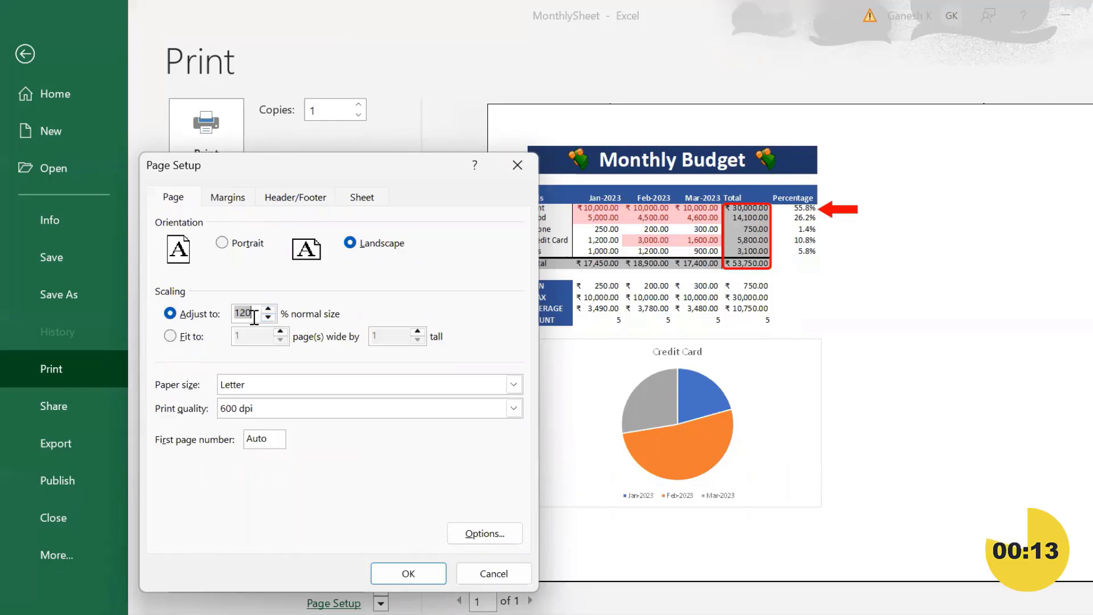
{"action": "type", "text": "160"}
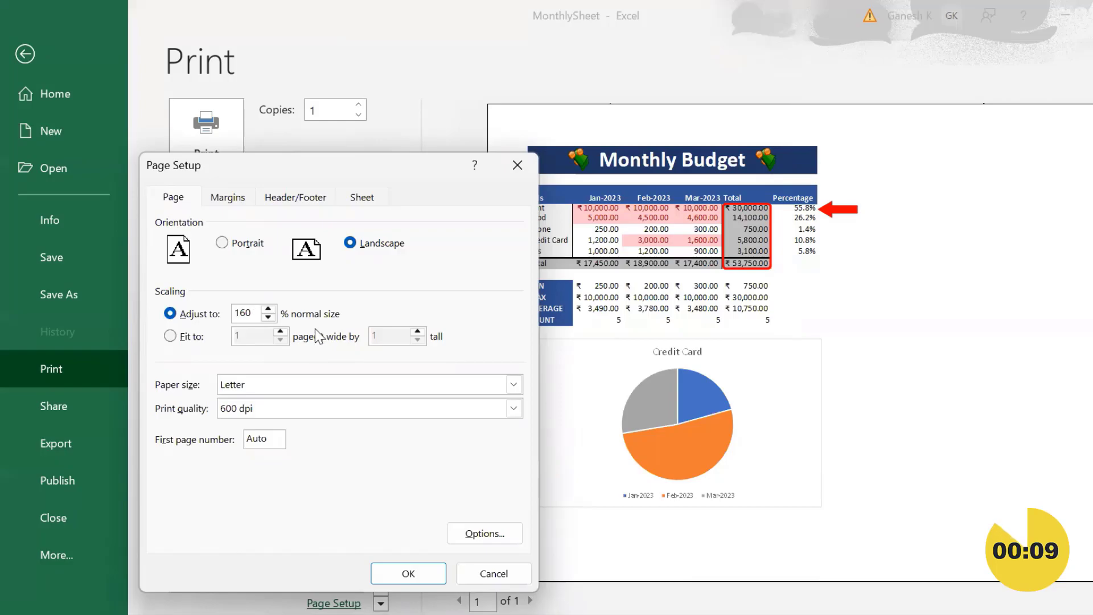
{"action": "left_click", "coordinate": [408, 575]}
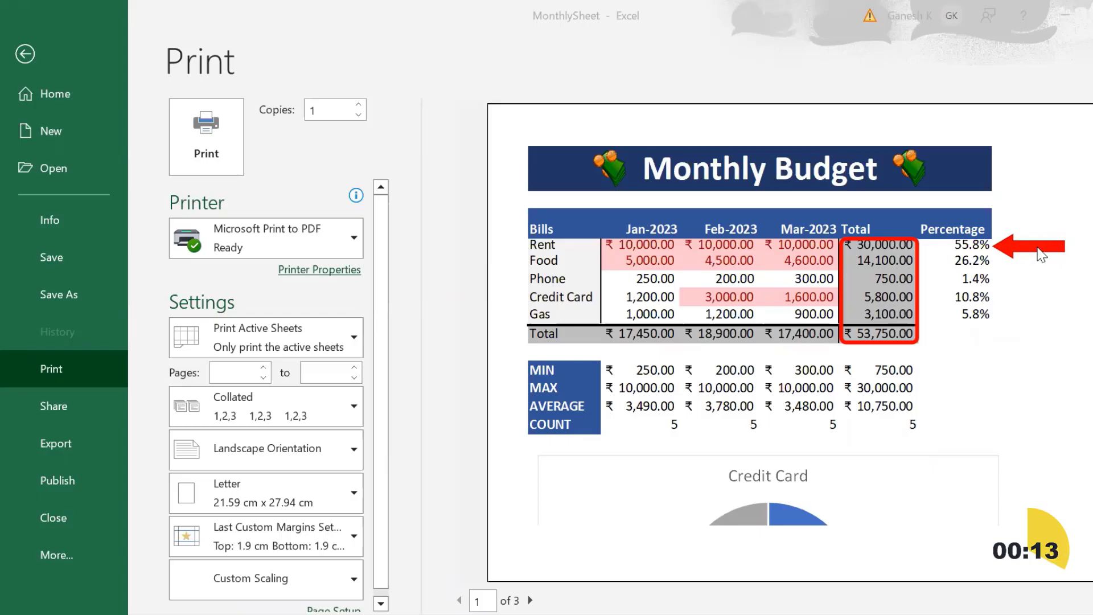
Step: Check every page of the print preview and examine the custom margin settings, including the left margin
{"action": "left_click", "coordinate": [530, 601]}
{"action": "left_click", "coordinate": [530, 600]}
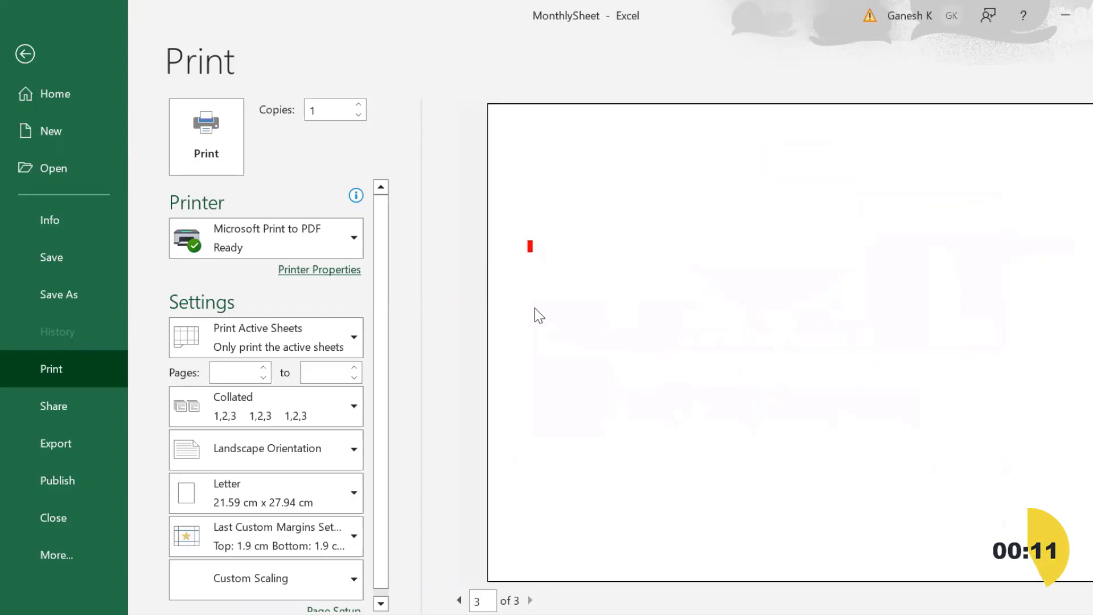
{"action": "left_click", "coordinate": [460, 598]}
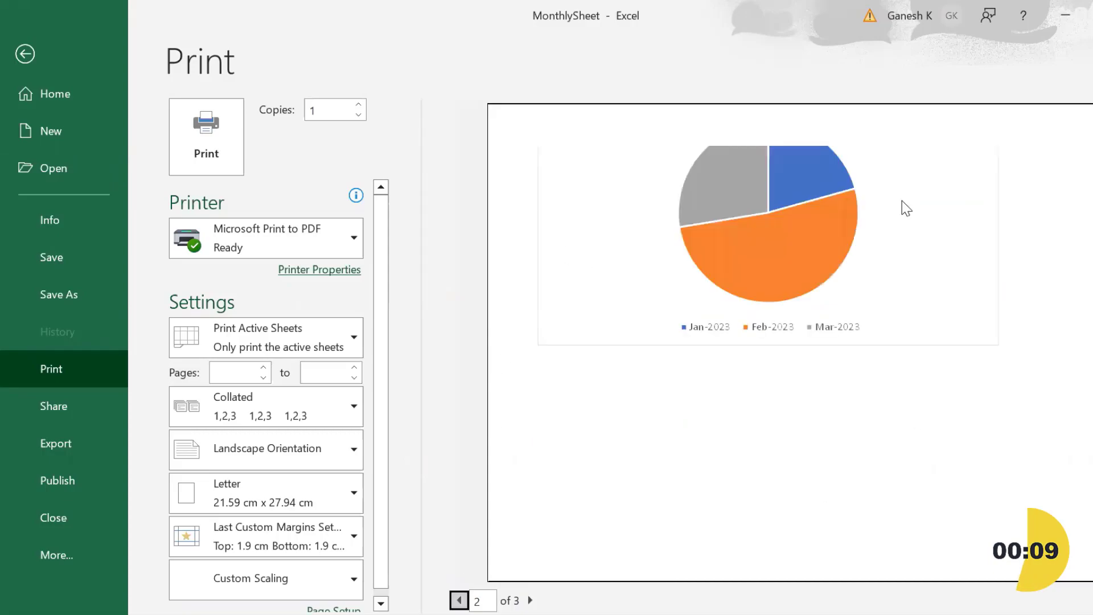
{"action": "left_click", "coordinate": [459, 598]}
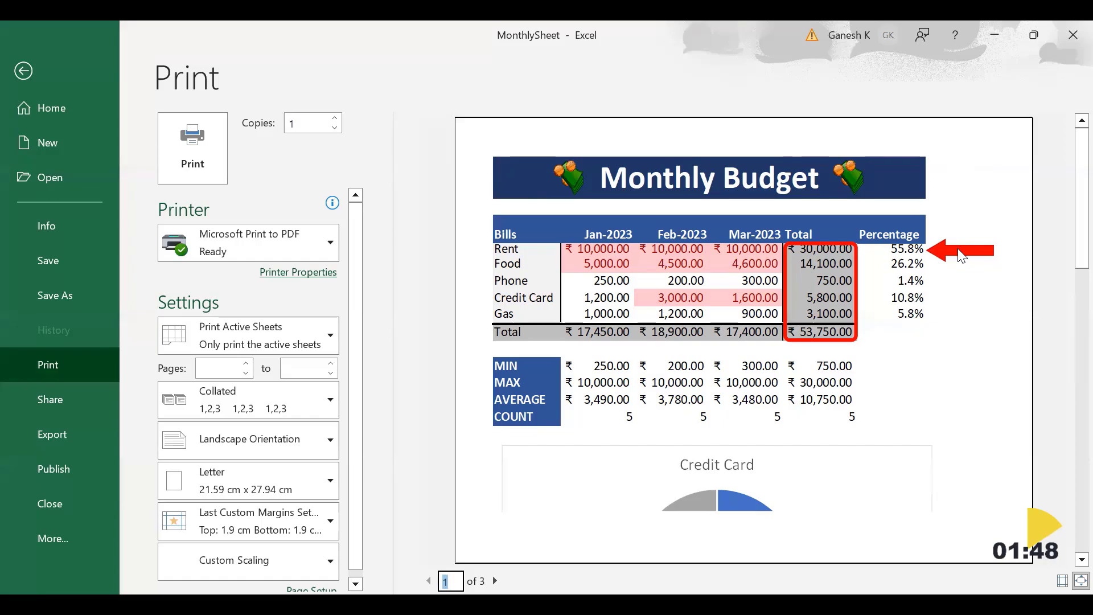
{"action": "scroll", "coordinate": [253, 549], "scroll_direction": "down", "scroll_amount": 1}
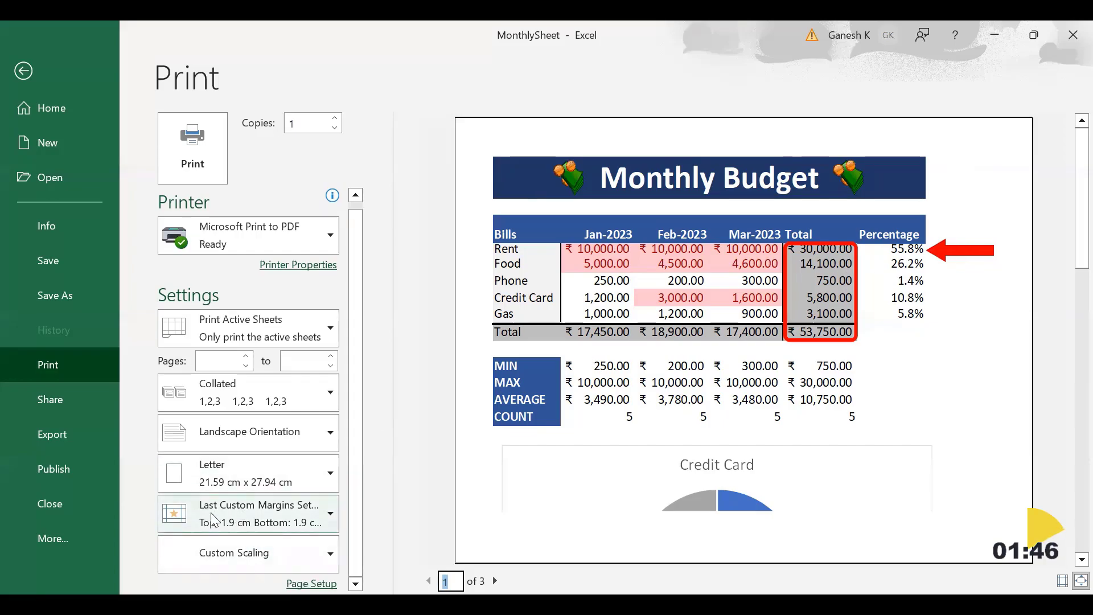
{"action": "left_click", "coordinate": [333, 513]}
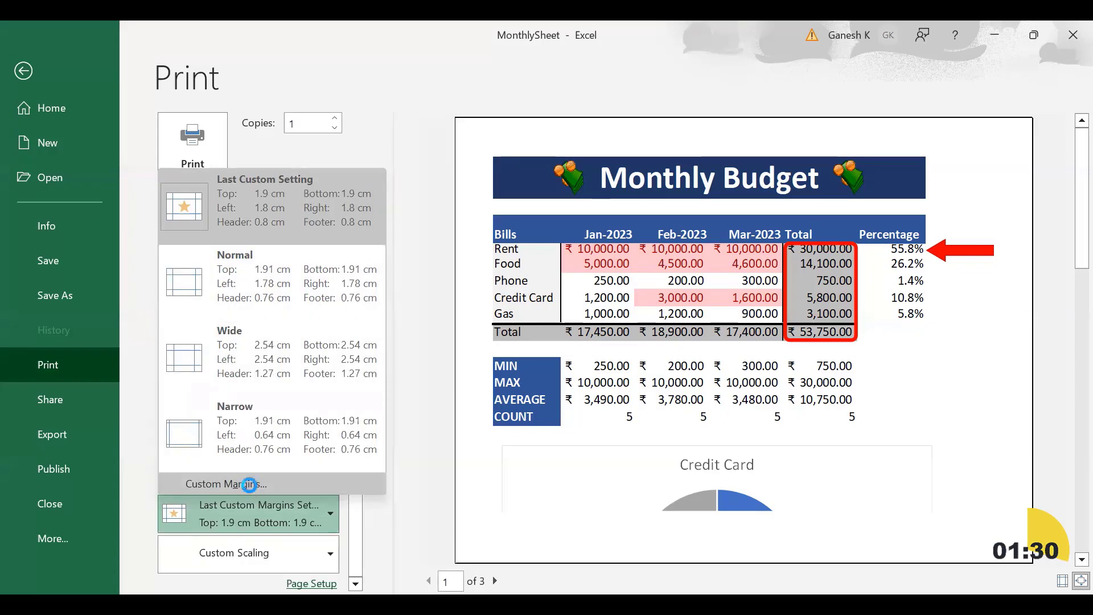
{"action": "left_click", "coordinate": [297, 482]}
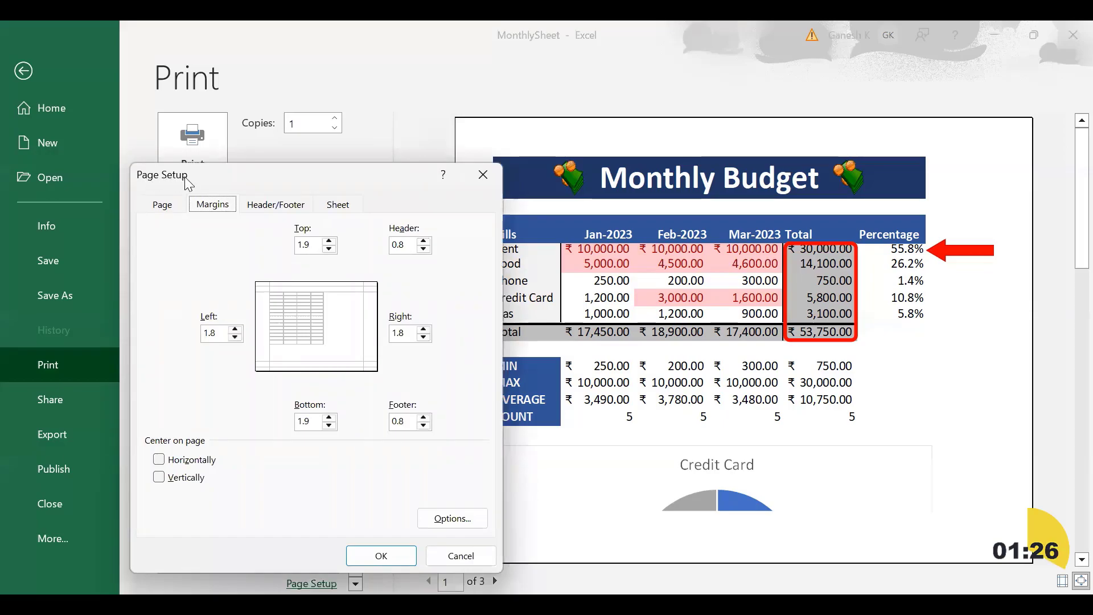
{"action": "left_click", "coordinate": [176, 206]}
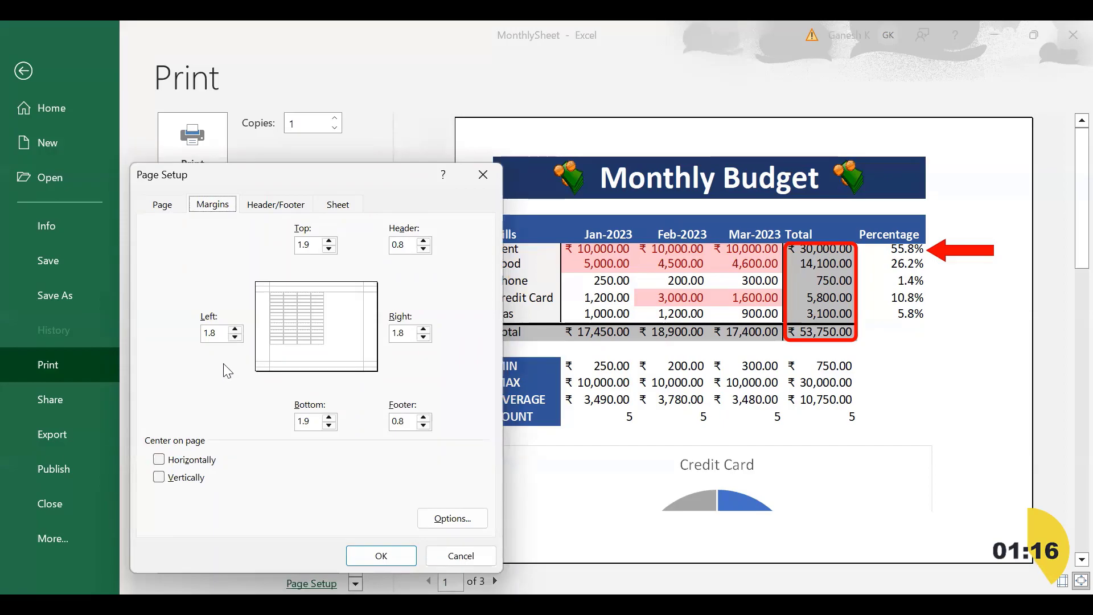
{"action": "left_click", "coordinate": [234, 335]}
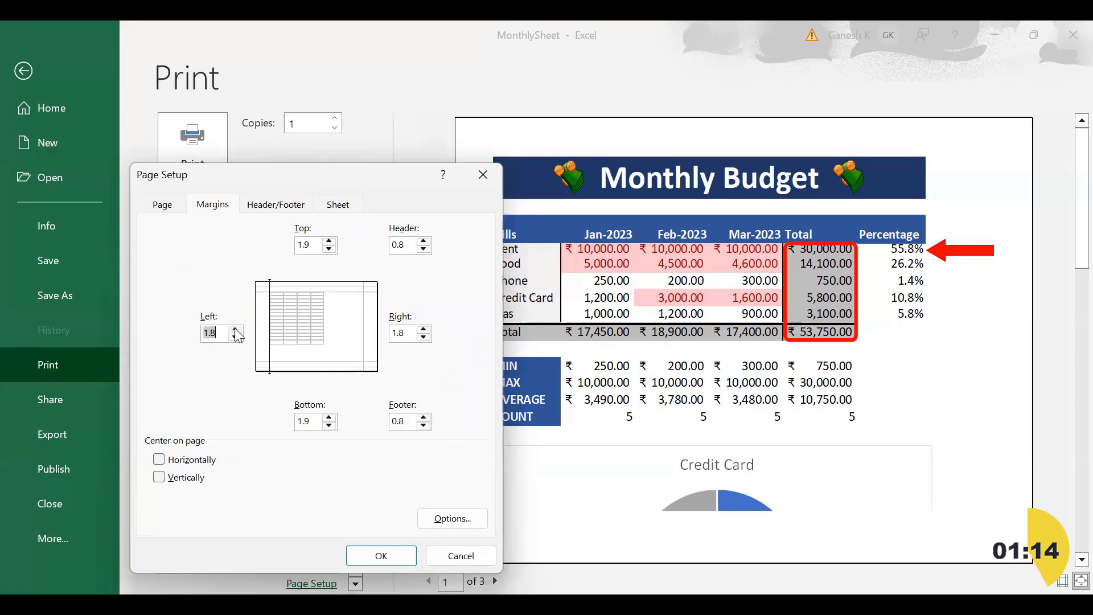
{"action": "left_click", "coordinate": [376, 550]}
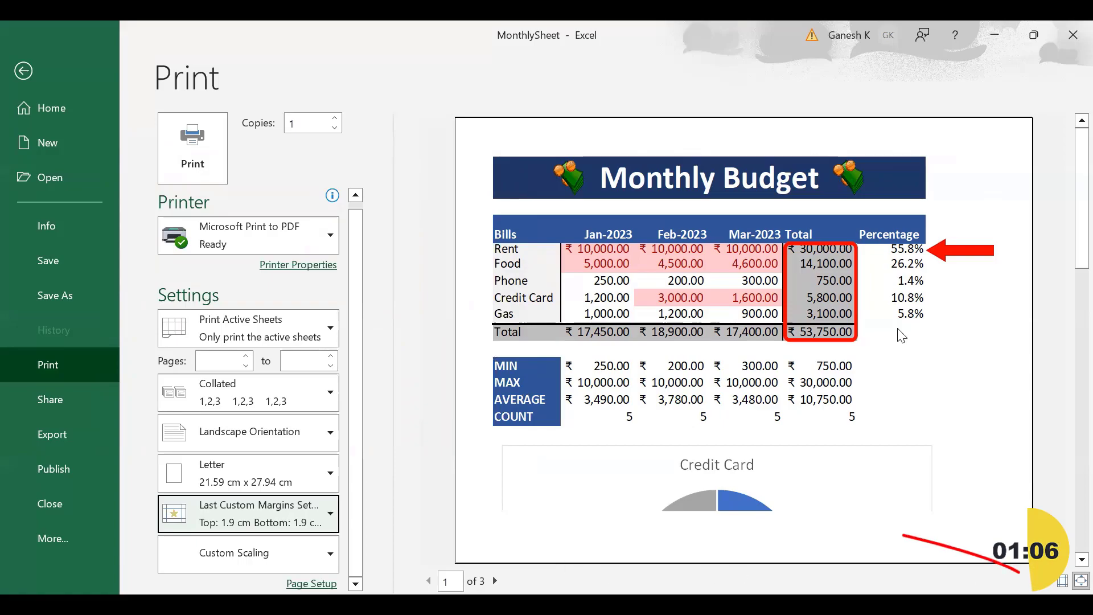
Step: Show the margin guides on the print preview, adjust the left margin inward and back, and check the last page
{"action": "left_click", "coordinate": [1063, 580]}
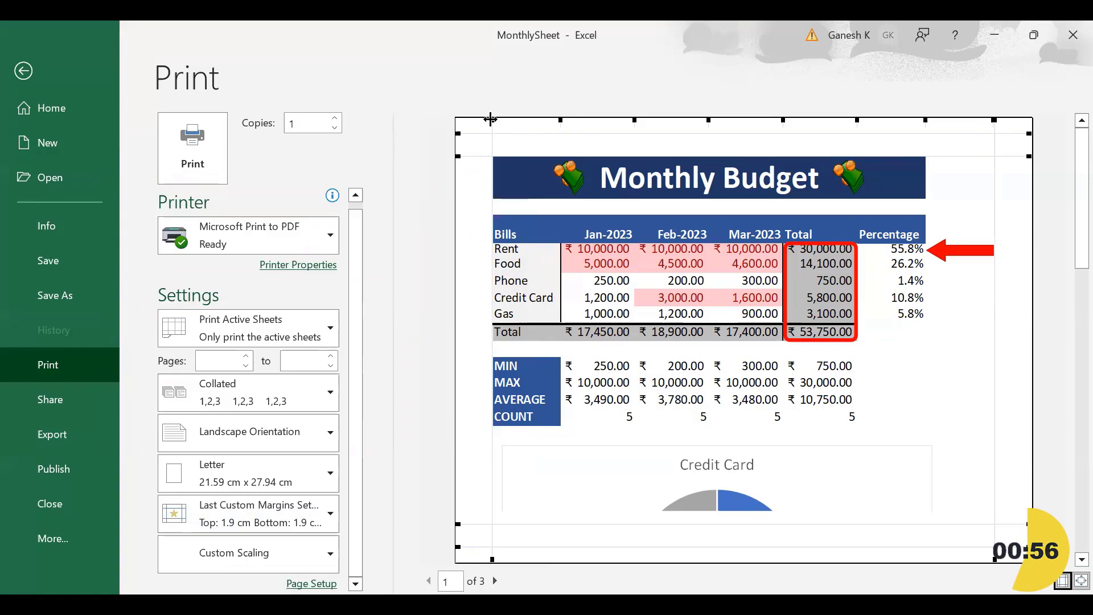
{"action": "mouse_move", "coordinate": [493, 127]}
{"action": "left_mouse_down"}
{"action": "mouse_move", "coordinate": [483, 135]}
{"action": "mouse_move", "coordinate": [509, 135]}
{"action": "mouse_move", "coordinate": [500, 147]}
{"action": "left_mouse_up"}
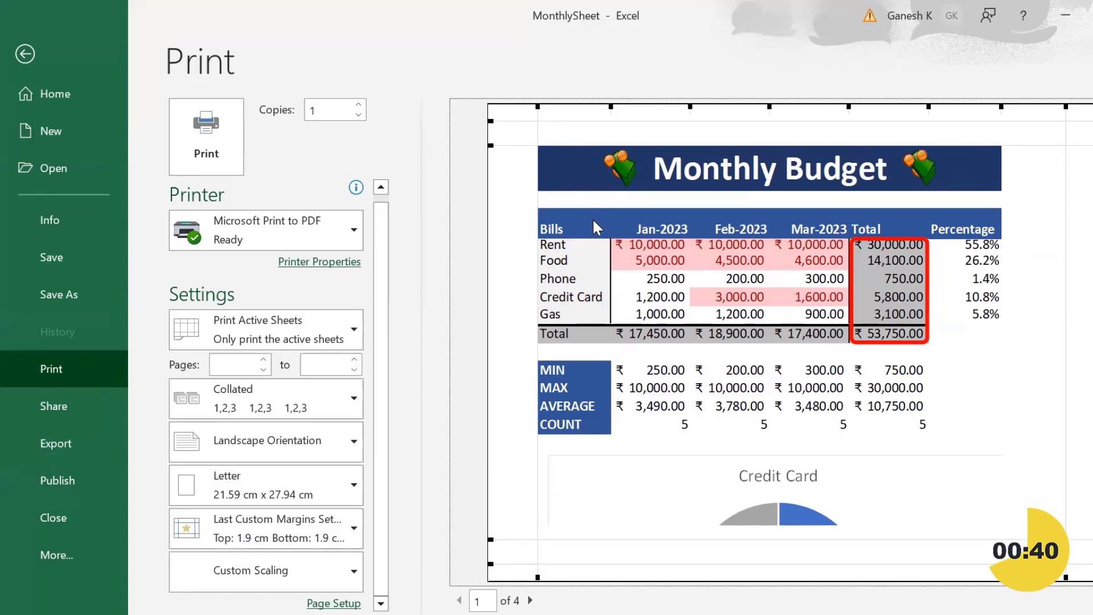
{"action": "mouse_move", "coordinate": [610, 106]}
{"action": "left_mouse_down"}
{"action": "mouse_move", "coordinate": [697, 107]}
{"action": "mouse_move", "coordinate": [613, 117]}
{"action": "left_mouse_up"}
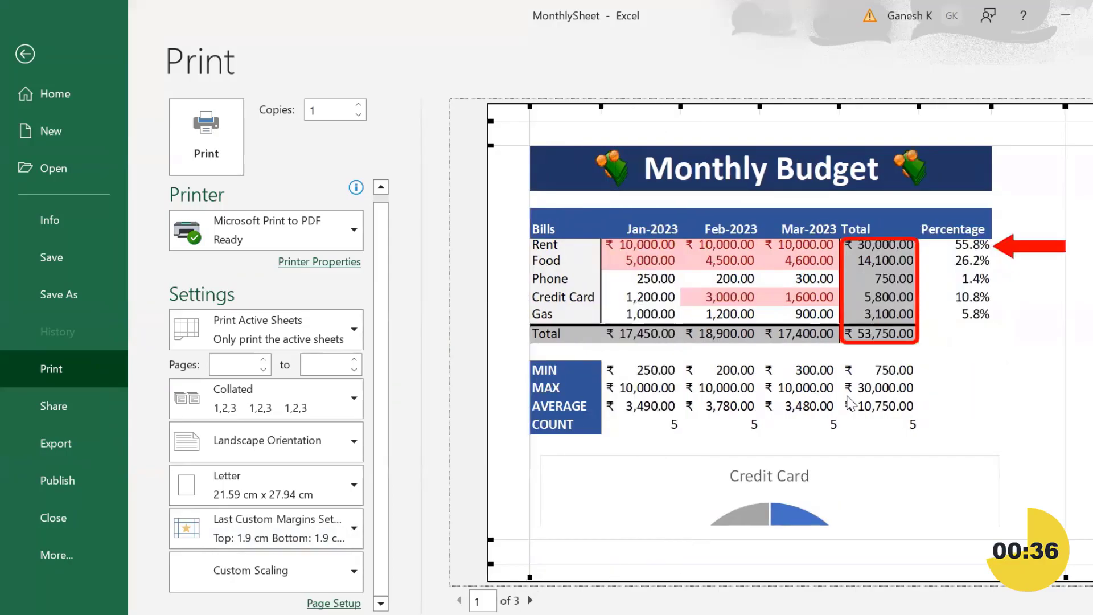
{"action": "left_click", "coordinate": [530, 601]}
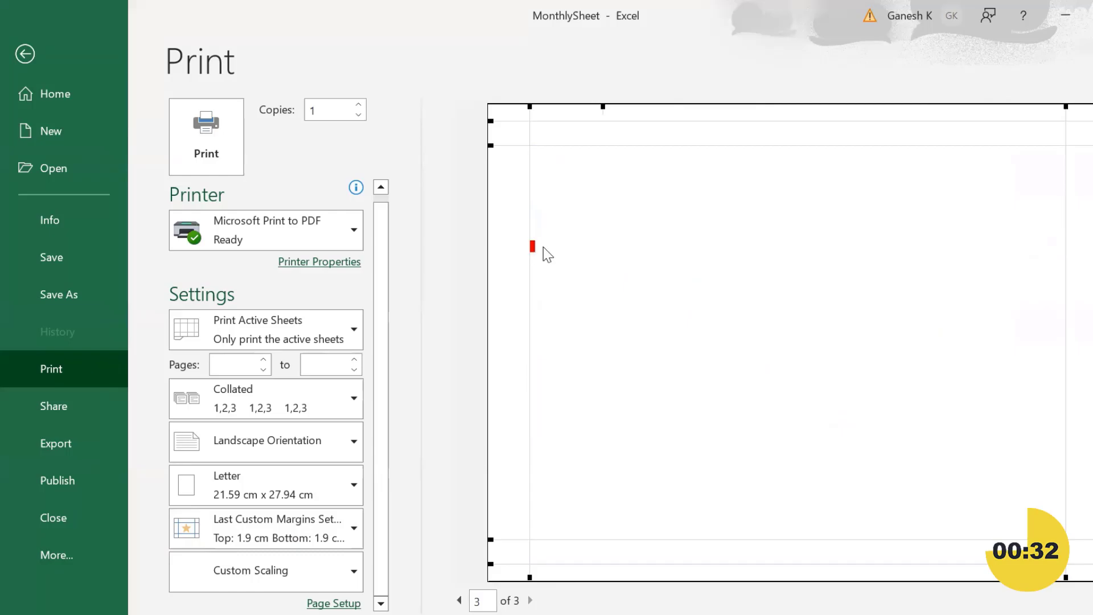
{"action": "double_click", "coordinate": [459, 600]}
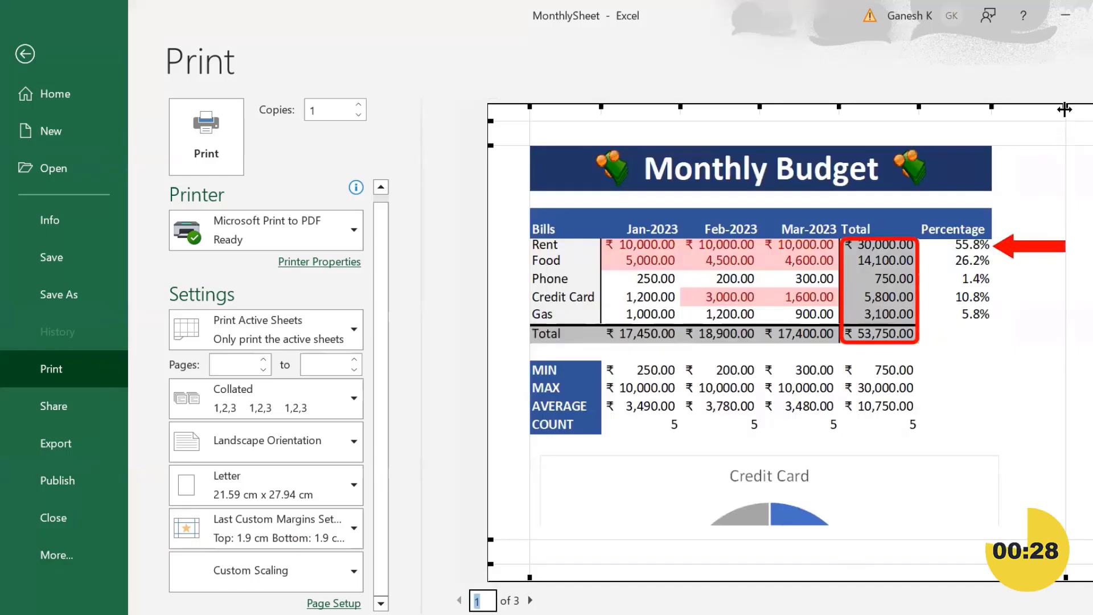
Step: Move the right margin outward toward the page edge on the print preview, checking the other pages for overflow
{"action": "mouse_move", "coordinate": [1065, 108]}
{"action": "left_mouse_down"}
{"action": "mouse_move", "coordinate": [1081, 108]}
{"action": "mouse_move", "coordinate": [1065, 108]}
{"action": "left_mouse_up"}
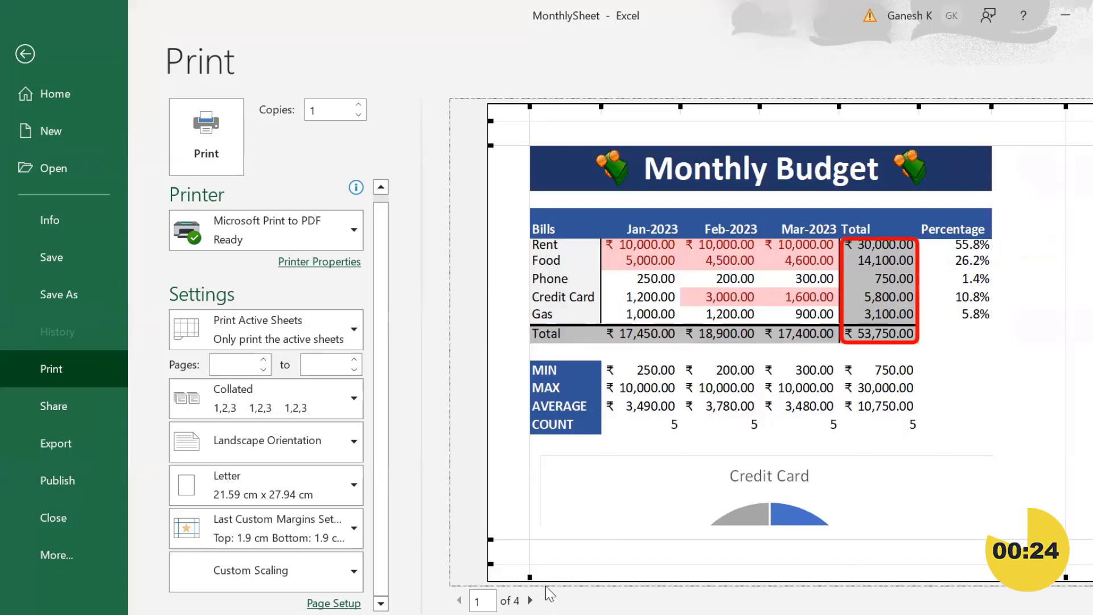
{"action": "left_click_drag", "start_coordinate": [1064, 106], "coordinate": [1080, 107]}
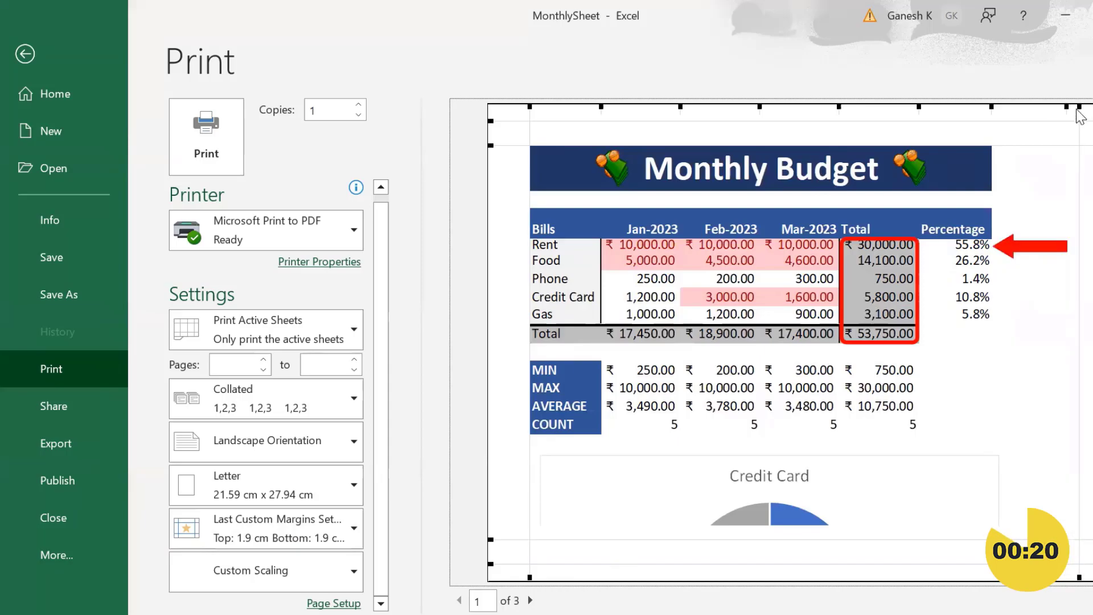
{"action": "left_click", "coordinate": [530, 599]}
{"action": "left_click", "coordinate": [530, 599]}
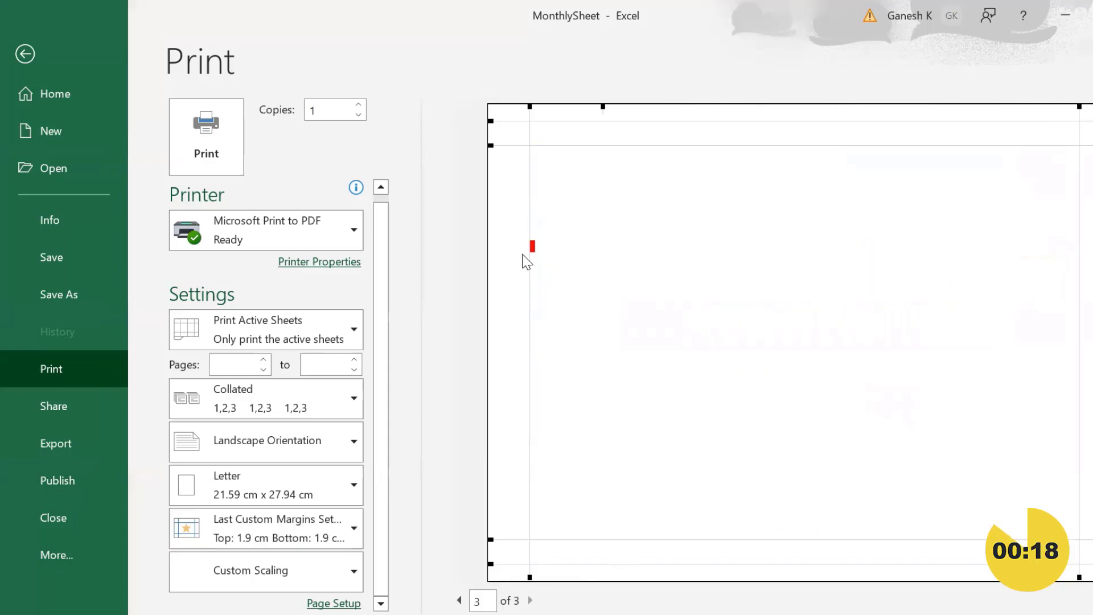
{"action": "left_click", "coordinate": [458, 599]}
{"action": "left_click", "coordinate": [459, 599]}
{"action": "left_click", "coordinate": [1076, 112]}
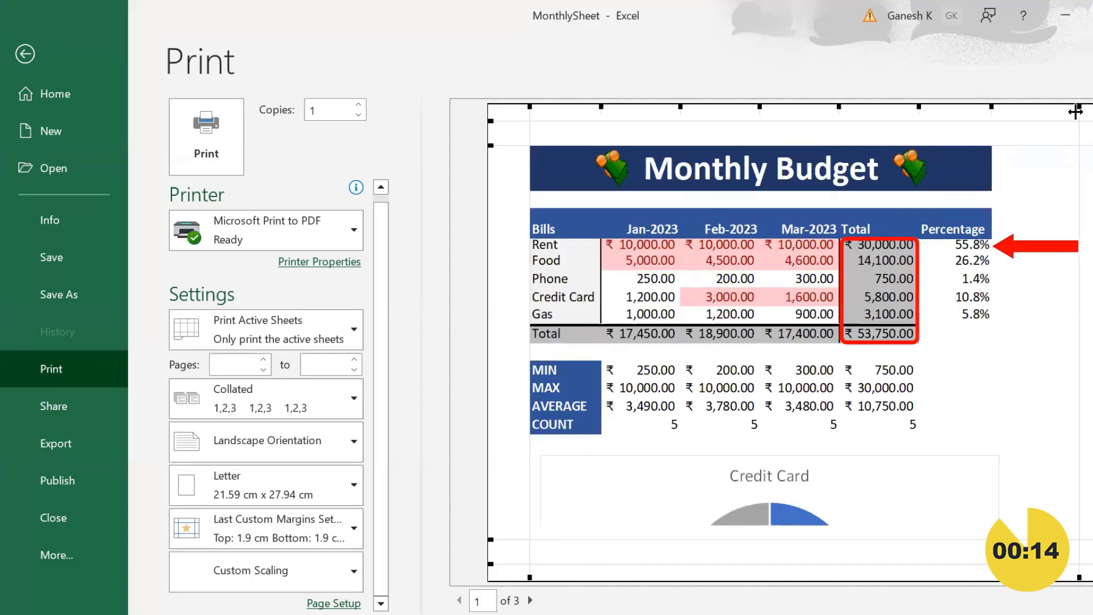
{"action": "mouse_move", "coordinate": [1080, 111]}
{"action": "left_mouse_down"}
{"action": "mouse_move", "coordinate": [1061, 110]}
{"action": "mouse_move", "coordinate": [1078, 109]}
{"action": "left_mouse_up"}
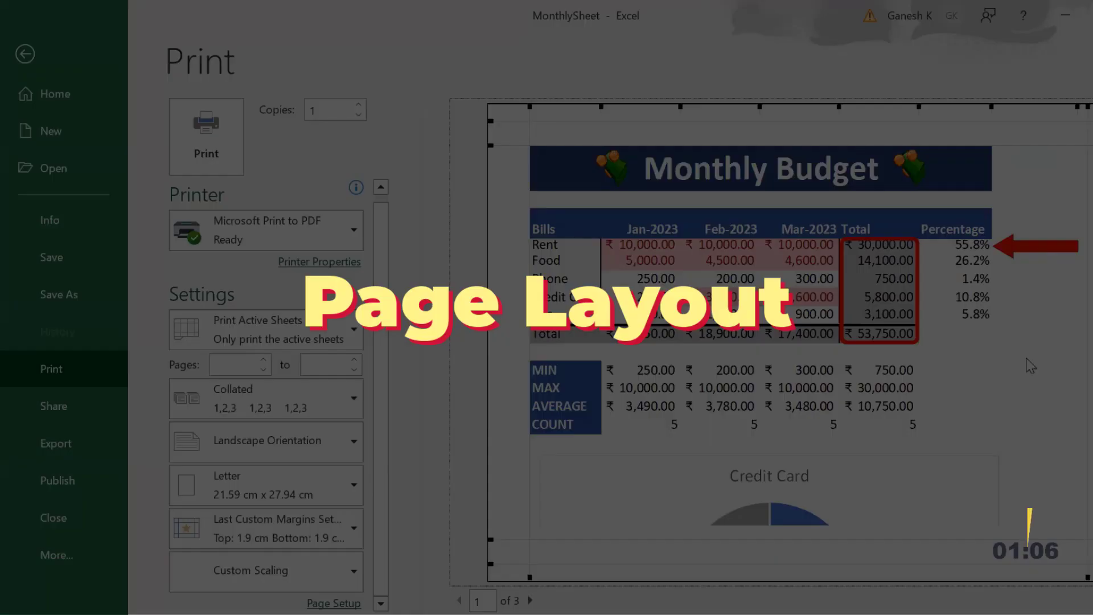
Step: Return to the Q1 worksheet and switch it to Page Layout view
{"action": "left_click", "coordinate": [23, 67]}
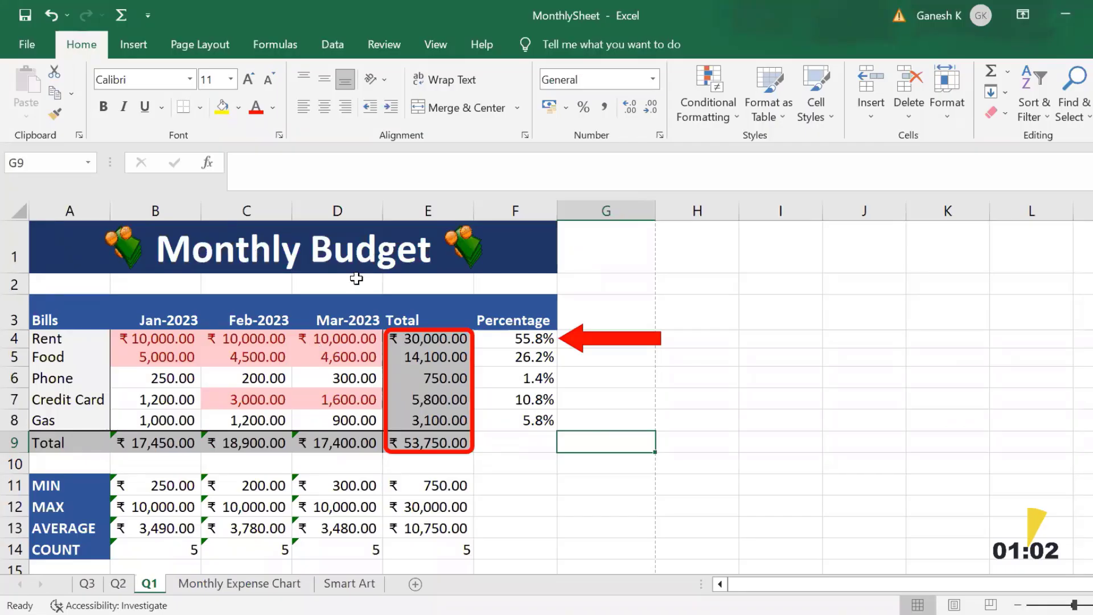
{"action": "left_click", "coordinate": [438, 47]}
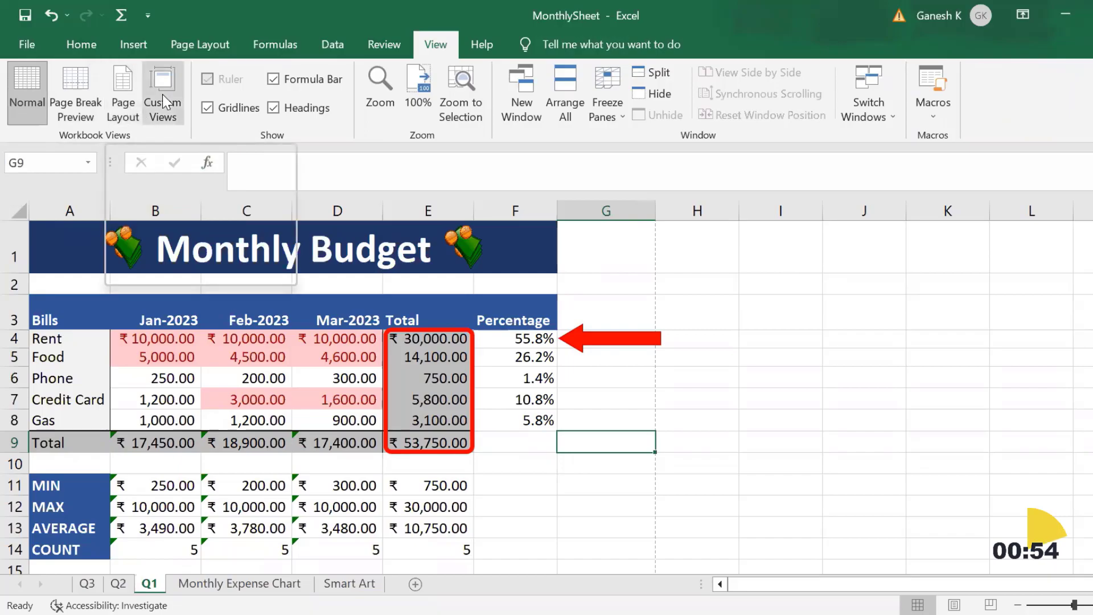
{"action": "left_click", "coordinate": [125, 108]}
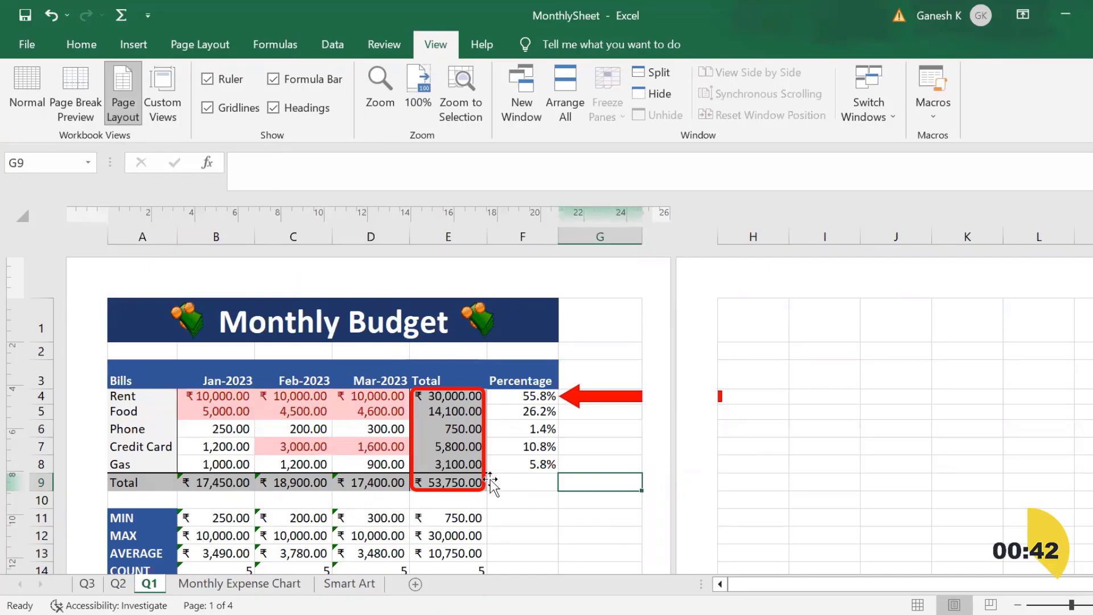
Step: Review the page splits, and shorten the red arrow beside the Rent row so it ends within column G
{"action": "scroll", "coordinate": [641, 302], "scroll_direction": "down", "scroll_amount": 3}
{"action": "scroll", "coordinate": [725, 393], "scroll_direction": "up", "scroll_amount": 3}
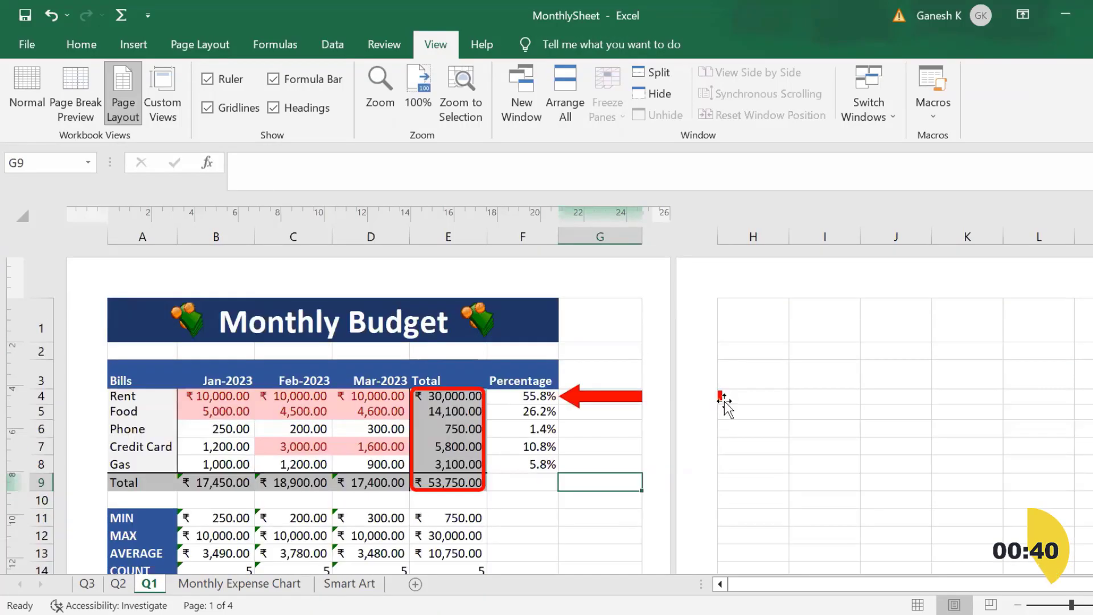
{"action": "scroll", "coordinate": [305, 451], "scroll_direction": "down", "scroll_amount": 3}
{"action": "scroll", "coordinate": [380, 450], "scroll_direction": "down", "scroll_amount": 5}
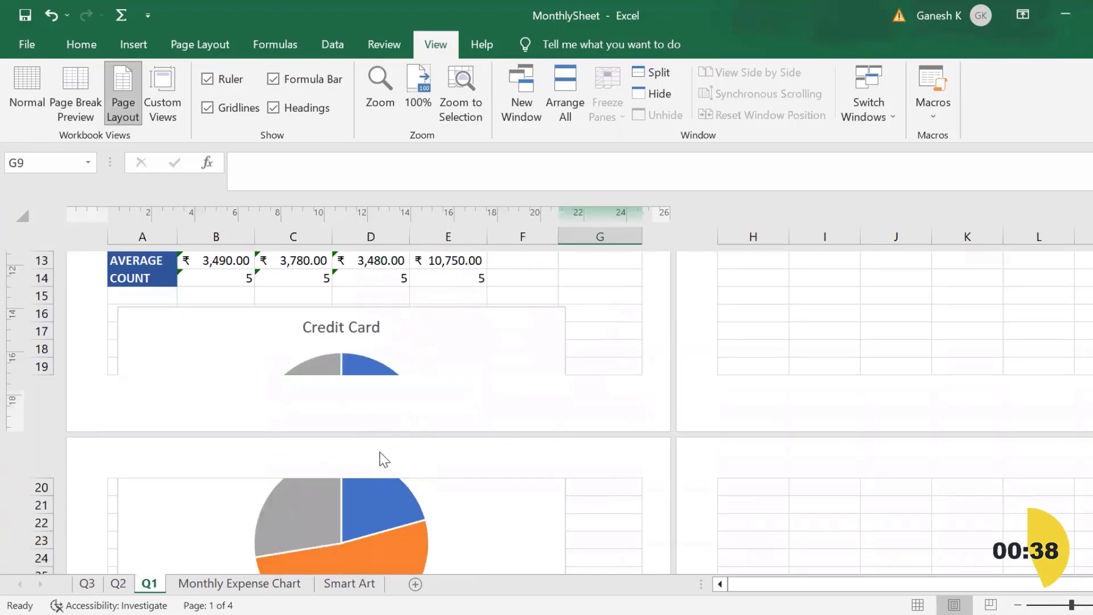
{"action": "scroll", "coordinate": [437, 488], "scroll_direction": "down", "scroll_amount": 2}
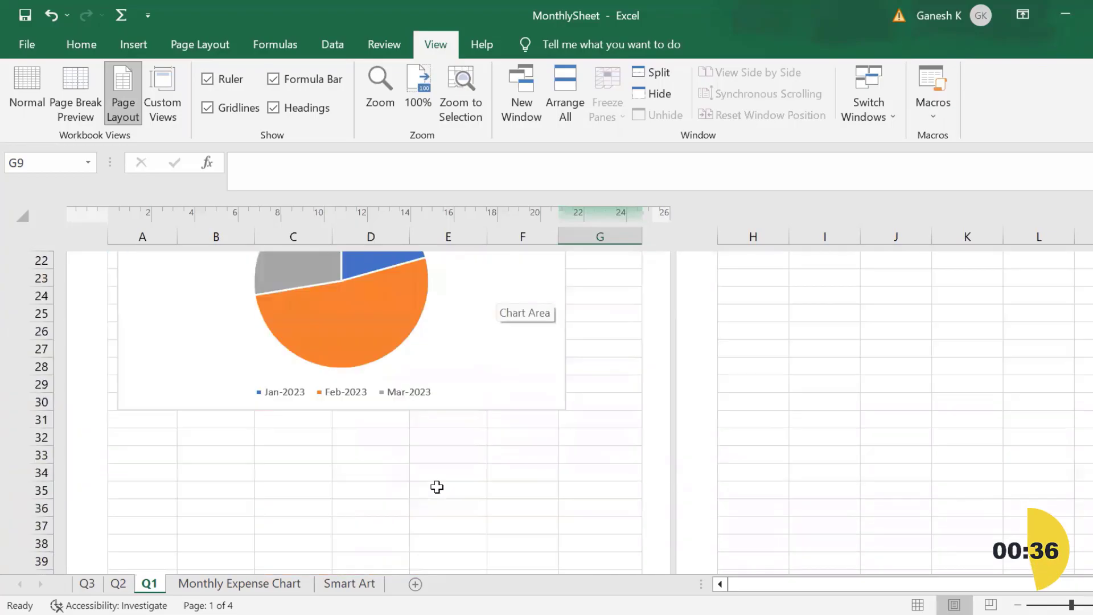
{"action": "scroll", "coordinate": [510, 433], "scroll_direction": "up", "scroll_amount": 8}
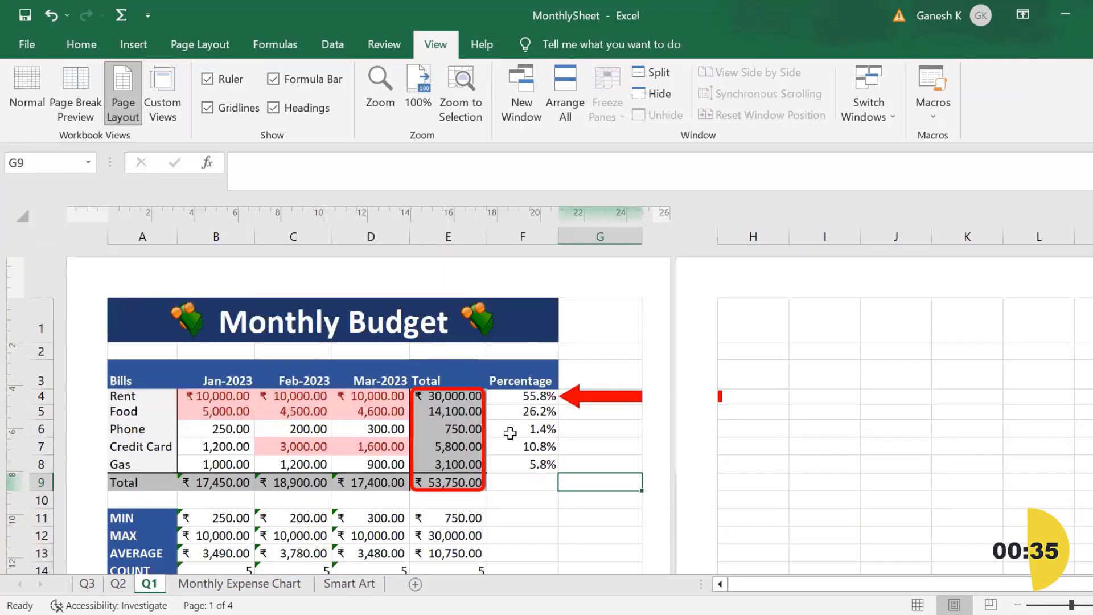
{"action": "left_click", "coordinate": [567, 405]}
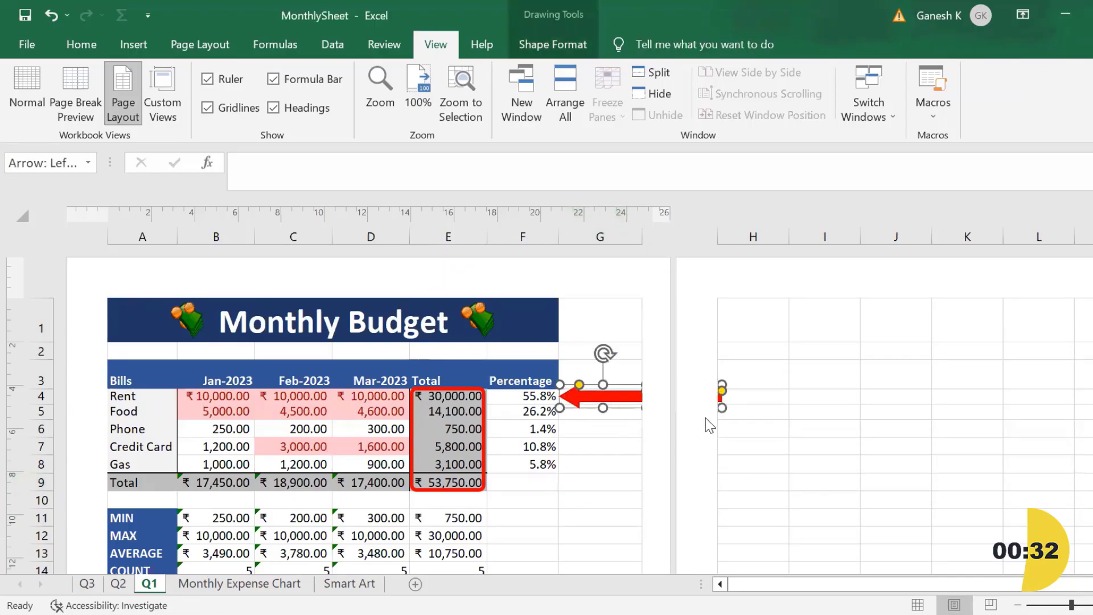
{"action": "left_click_drag", "start_coordinate": [722, 407], "coordinate": [607, 407]}
{"action": "left_click", "coordinate": [609, 447]}
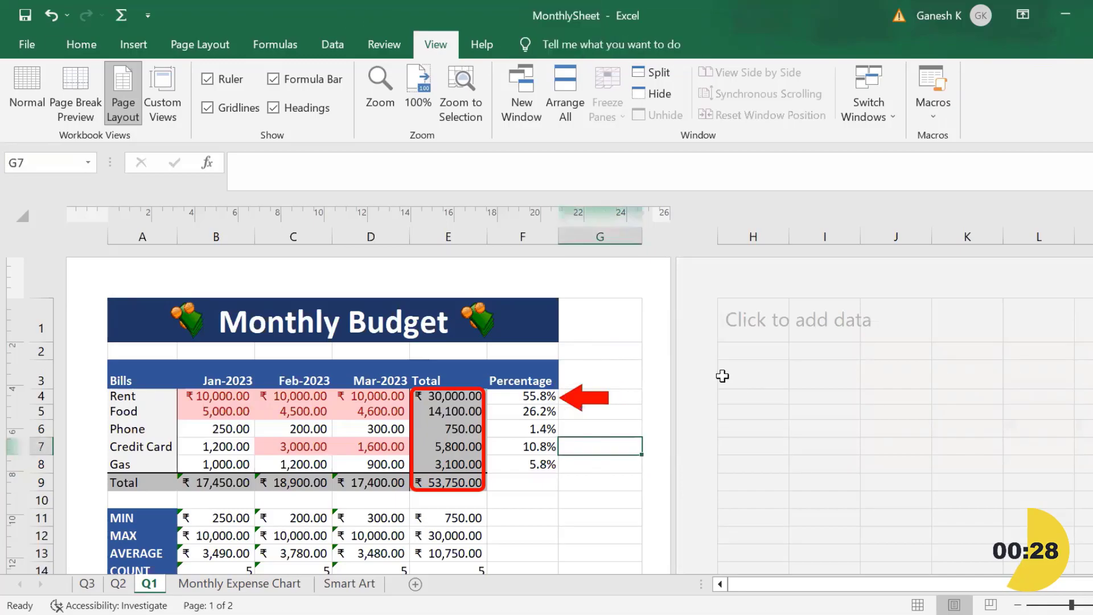
Step: Move the Credit Card pie chart down so it sits entirely on the second page, starting at about row 23
{"action": "scroll", "coordinate": [422, 391], "scroll_direction": "down", "scroll_amount": 5}
{"action": "scroll", "coordinate": [441, 333], "scroll_direction": "up", "scroll_amount": 1}
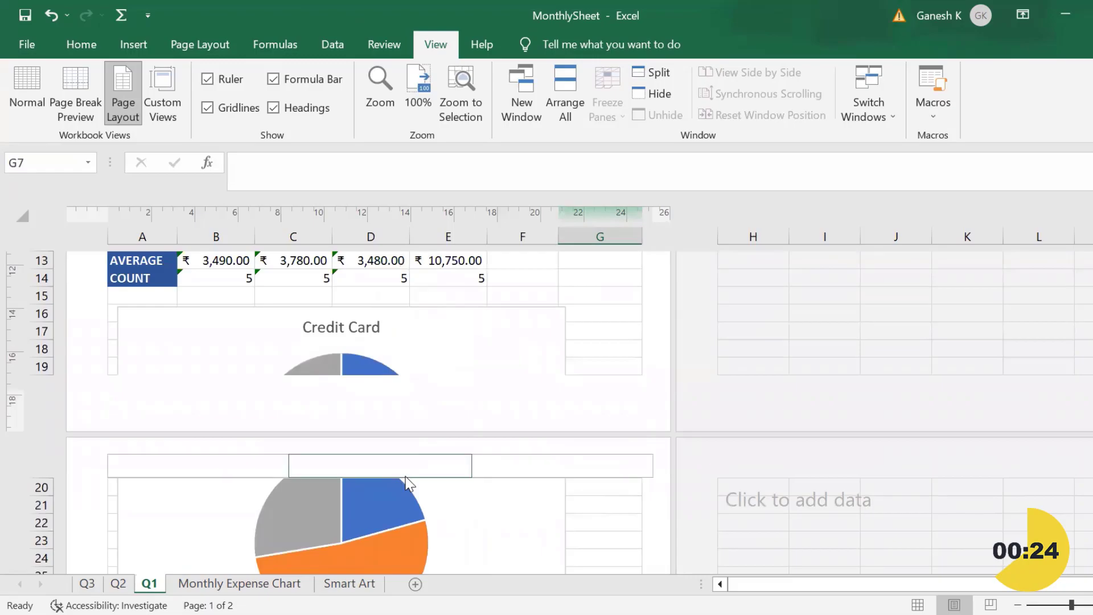
{"action": "left_click_drag", "start_coordinate": [458, 336], "coordinate": [474, 512]}
{"action": "scroll", "coordinate": [501, 393], "scroll_direction": "down", "scroll_amount": 5}
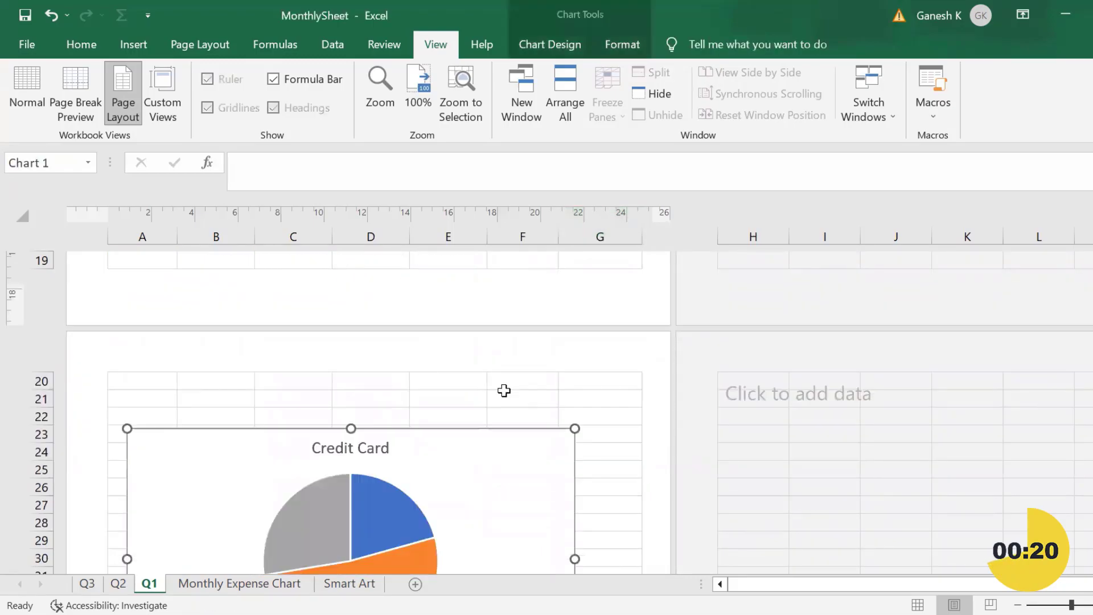
{"action": "left_click_drag", "start_coordinate": [491, 317], "coordinate": [494, 328]}
{"action": "scroll", "coordinate": [659, 393], "scroll_direction": "up", "scroll_amount": 2}
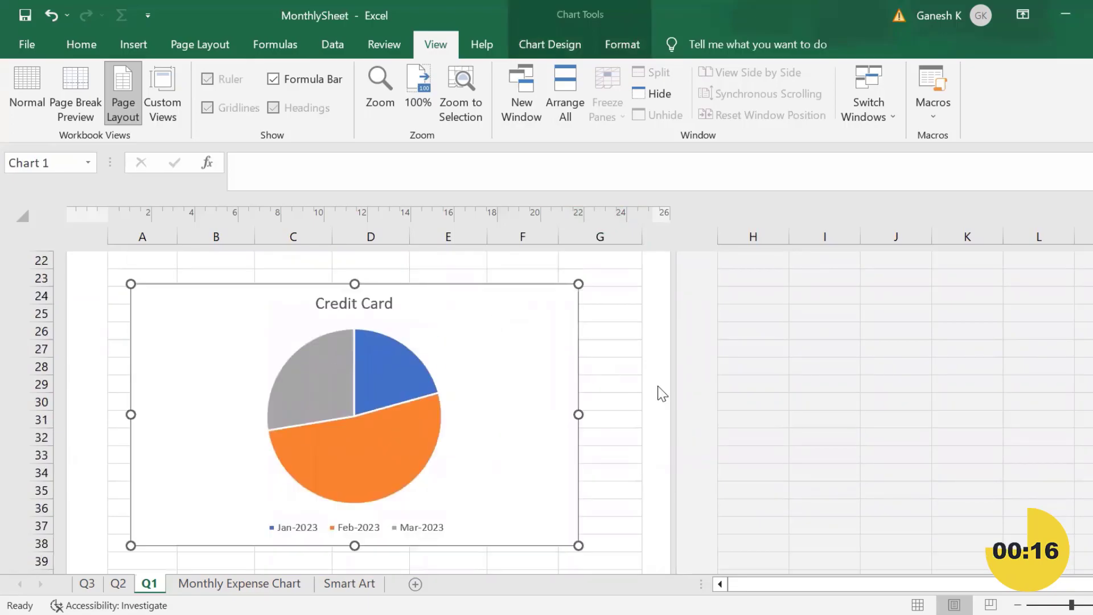
{"action": "left_click", "coordinate": [603, 398]}
{"action": "scroll", "coordinate": [603, 399], "scroll_direction": "up", "scroll_amount": 5}
{"action": "scroll", "coordinate": [603, 398], "scroll_direction": "up", "scroll_amount": 1}
Step: Open the print preview, check how the budget table and the chart fit on the two pages, and return to the worksheet
{"action": "left_click", "coordinate": [23, 44]}
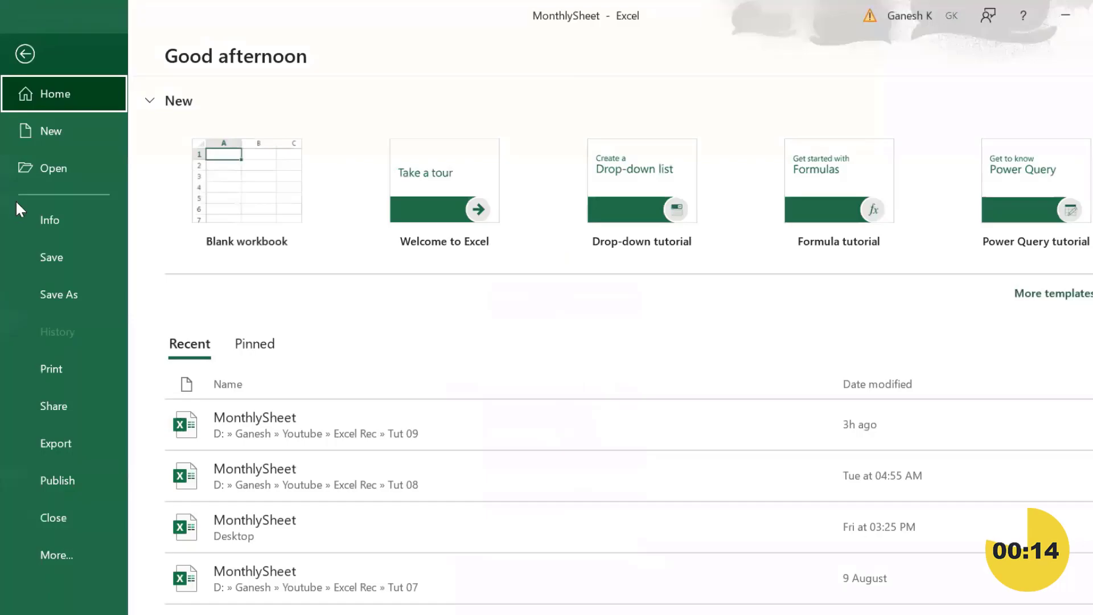
{"action": "left_click", "coordinate": [63, 371]}
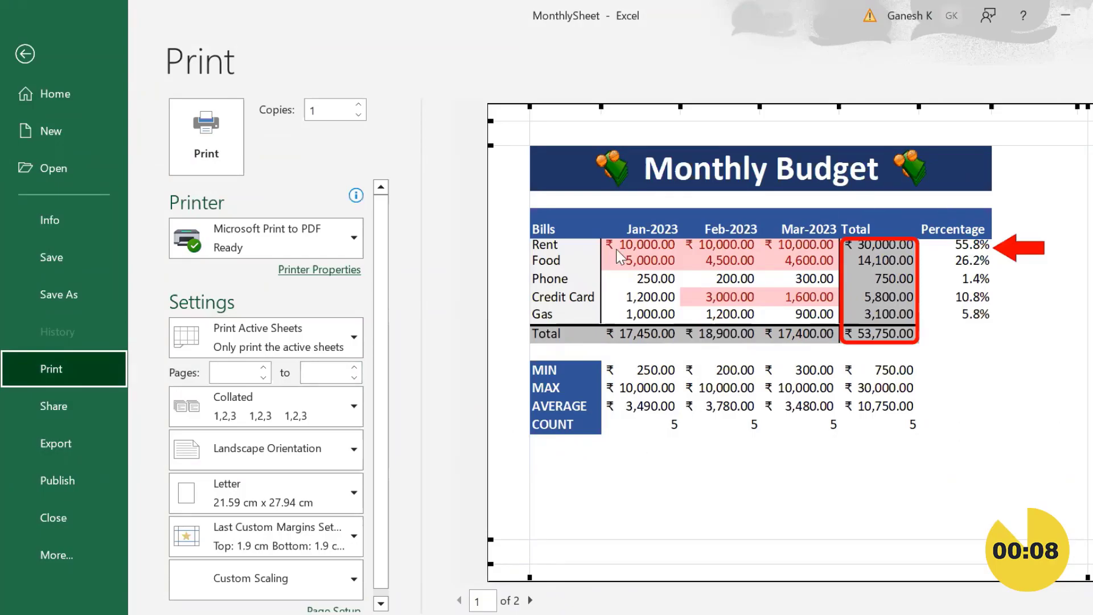
{"action": "left_click", "coordinate": [532, 599]}
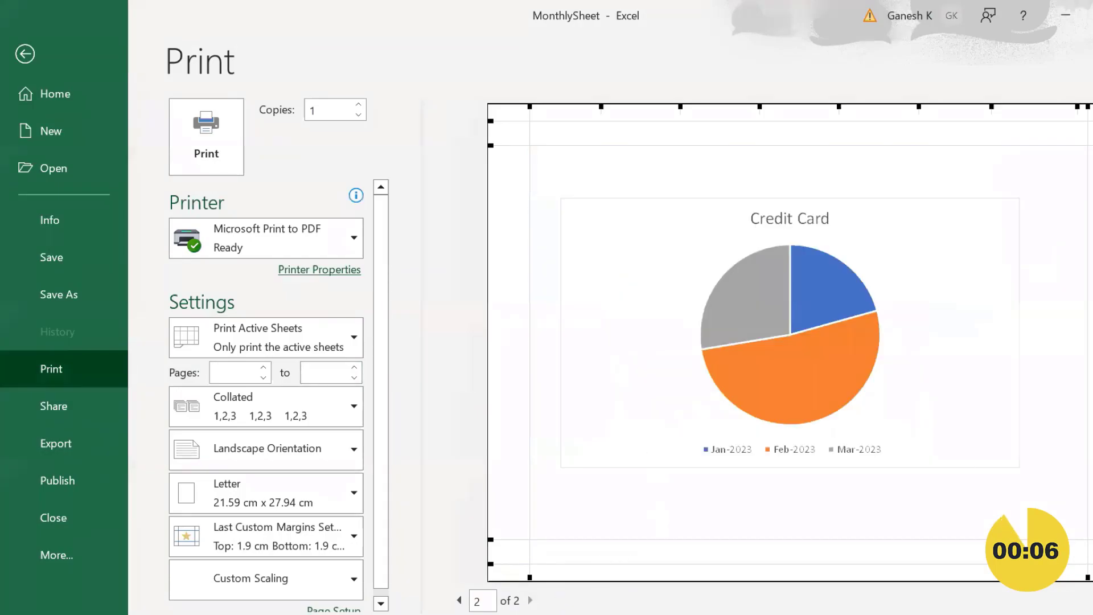
{"action": "left_click", "coordinate": [460, 598]}
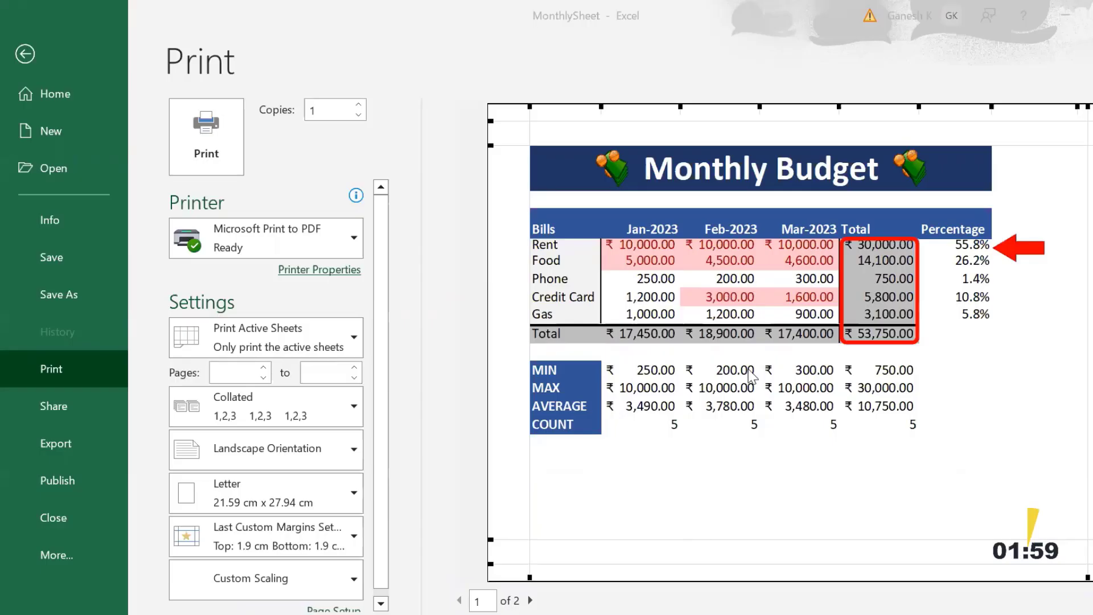
{"action": "left_click", "coordinate": [533, 598]}
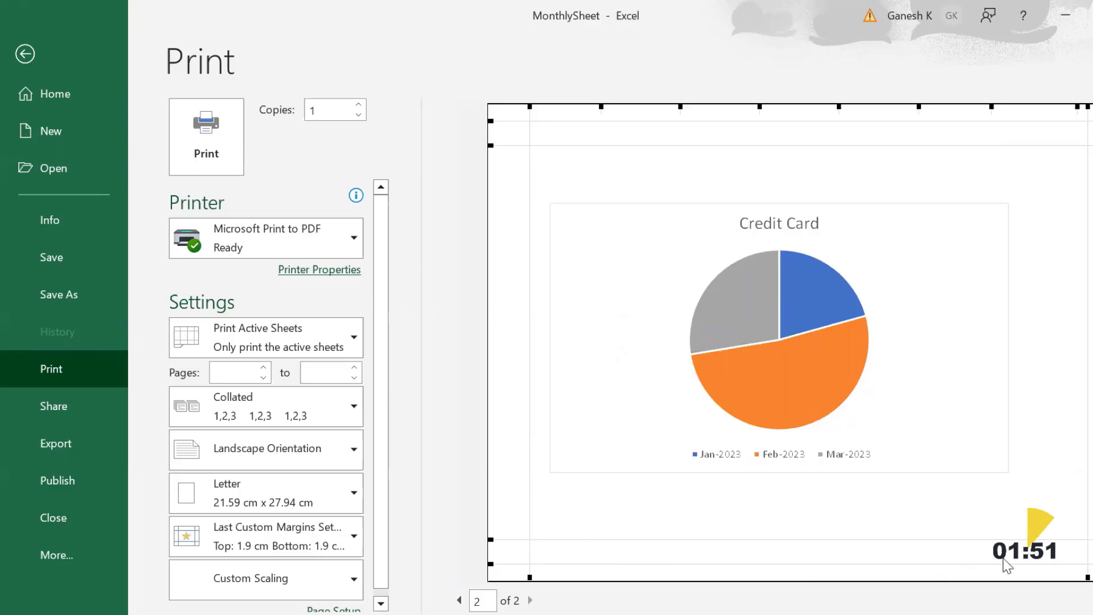
{"action": "left_click", "coordinate": [458, 600]}
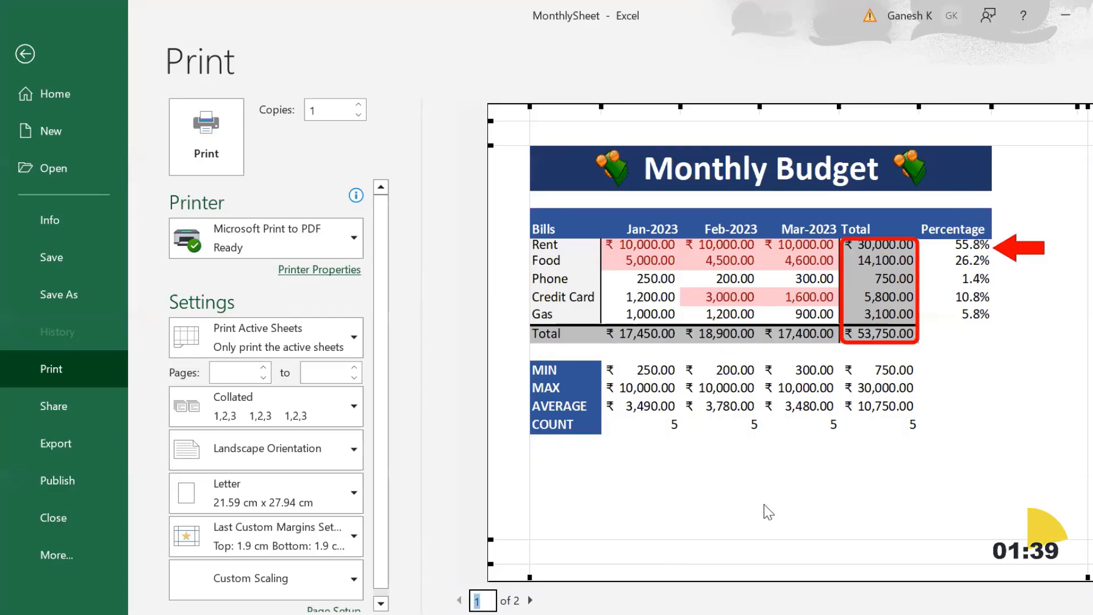
{"action": "left_click", "coordinate": [18, 54]}
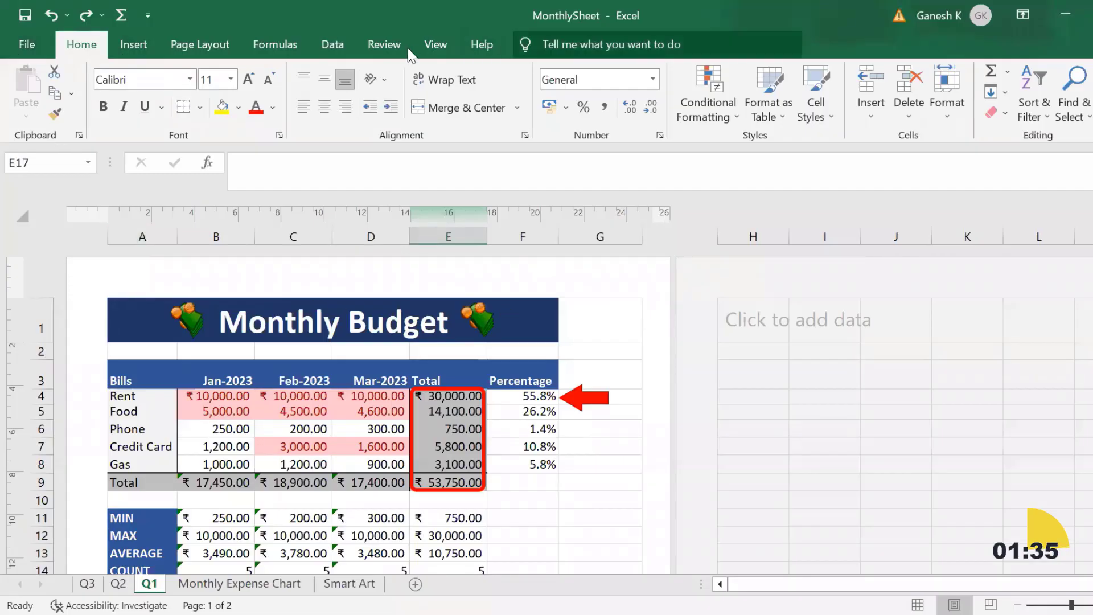
Step: Open the centre section of the first page's header and review the header and footer elements on offer
{"action": "left_click", "coordinate": [445, 52]}
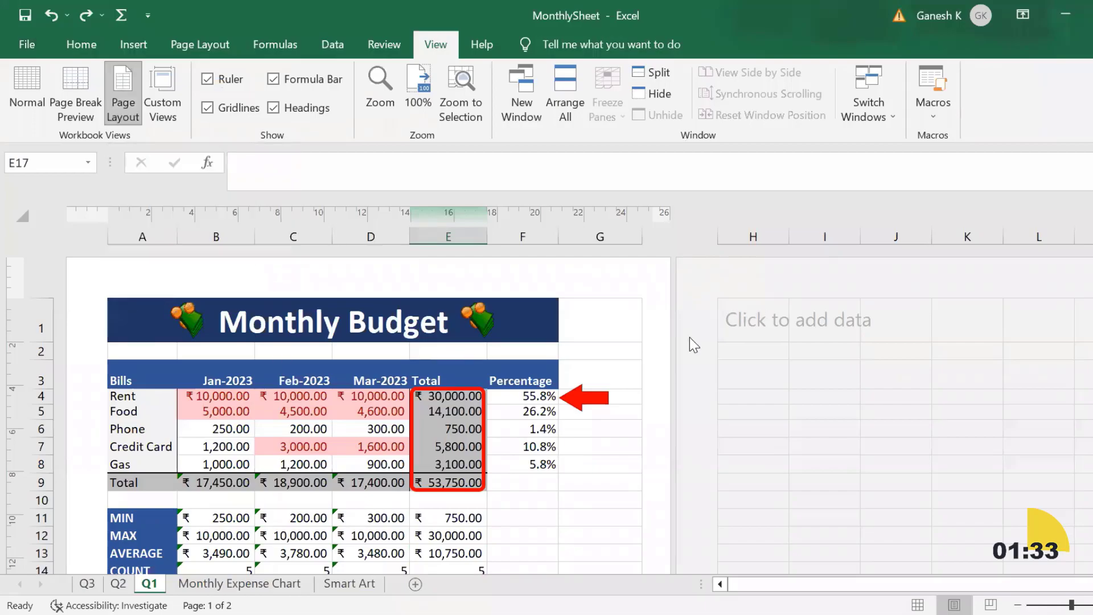
{"action": "scroll", "coordinate": [663, 419], "scroll_direction": "down", "scroll_amount": 6}
{"action": "scroll", "coordinate": [662, 420], "scroll_direction": "up", "scroll_amount": 6}
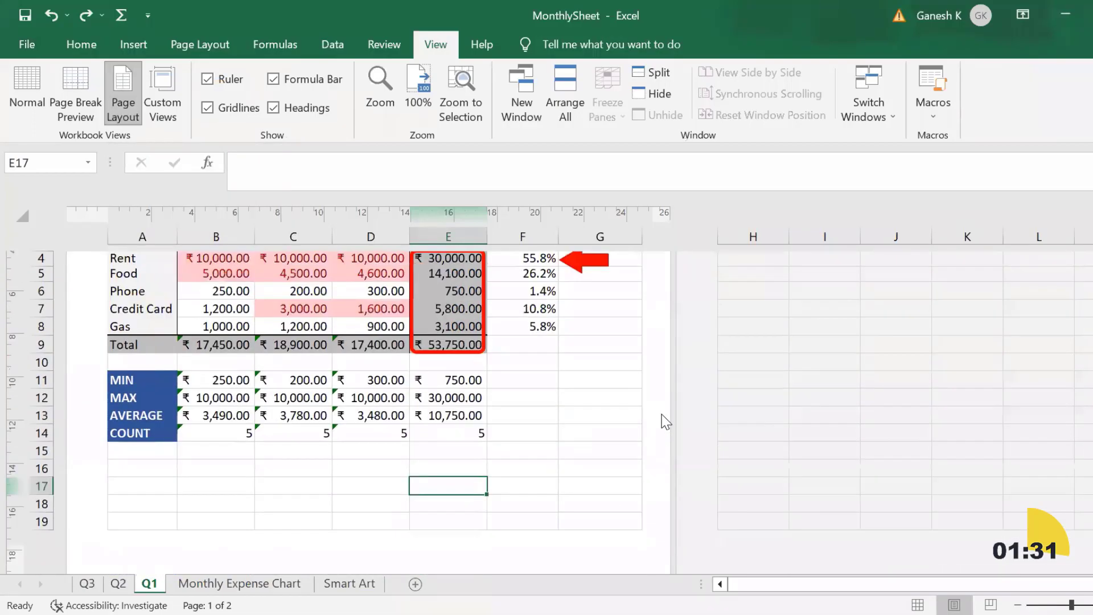
{"action": "left_click", "coordinate": [445, 282]}
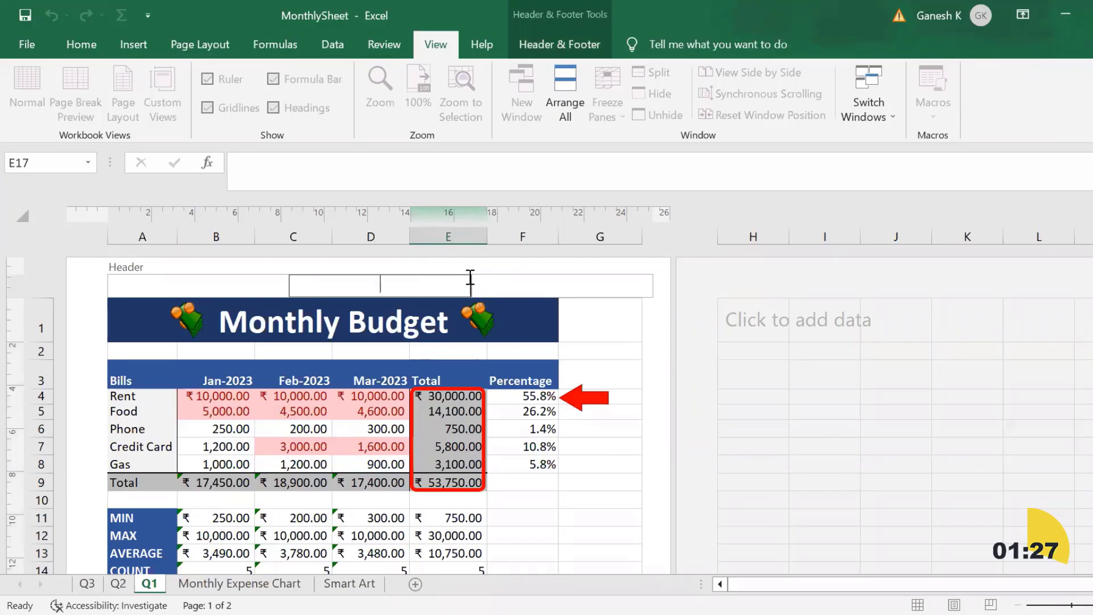
{"action": "left_click", "coordinate": [563, 44]}
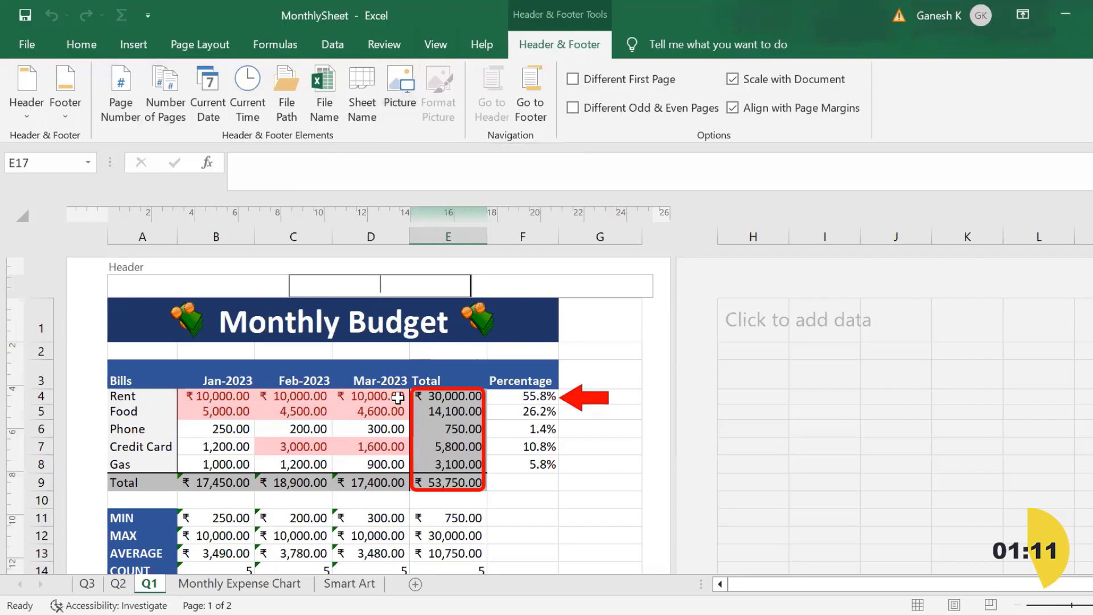
{"action": "left_click", "coordinate": [585, 464]}
Step: Insert the page number in the centre section of the footer and check it on both pages
{"action": "scroll", "coordinate": [585, 465], "scroll_direction": "down", "scroll_amount": 5}
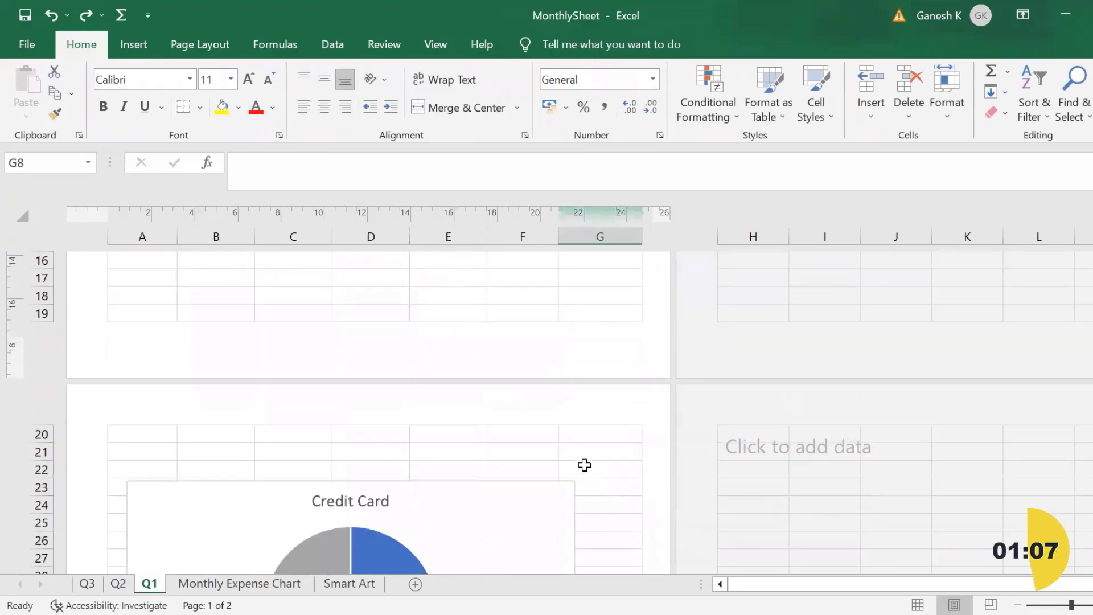
{"action": "scroll", "coordinate": [585, 465], "scroll_direction": "up", "scroll_amount": 1}
{"action": "left_click", "coordinate": [344, 400]}
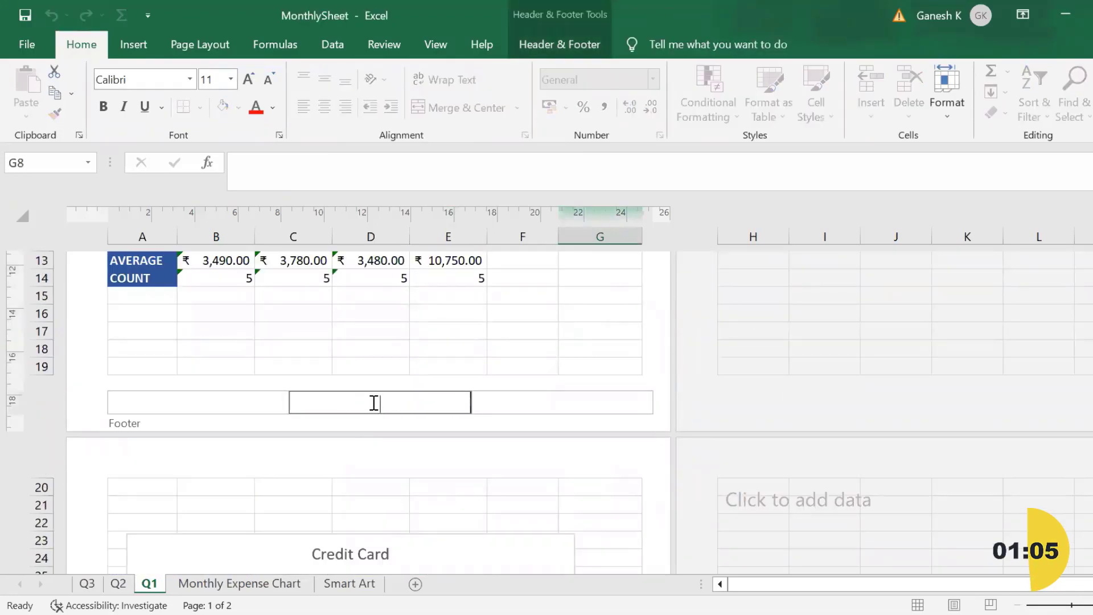
{"action": "scroll", "coordinate": [374, 403], "scroll_direction": "up", "scroll_amount": 2}
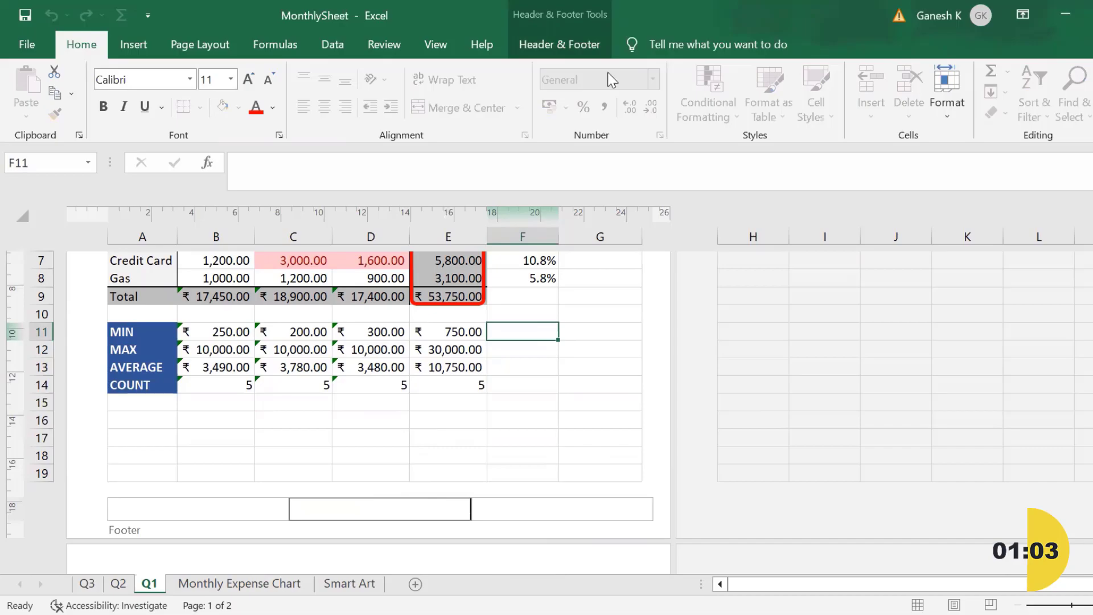
{"action": "left_click", "coordinate": [562, 48]}
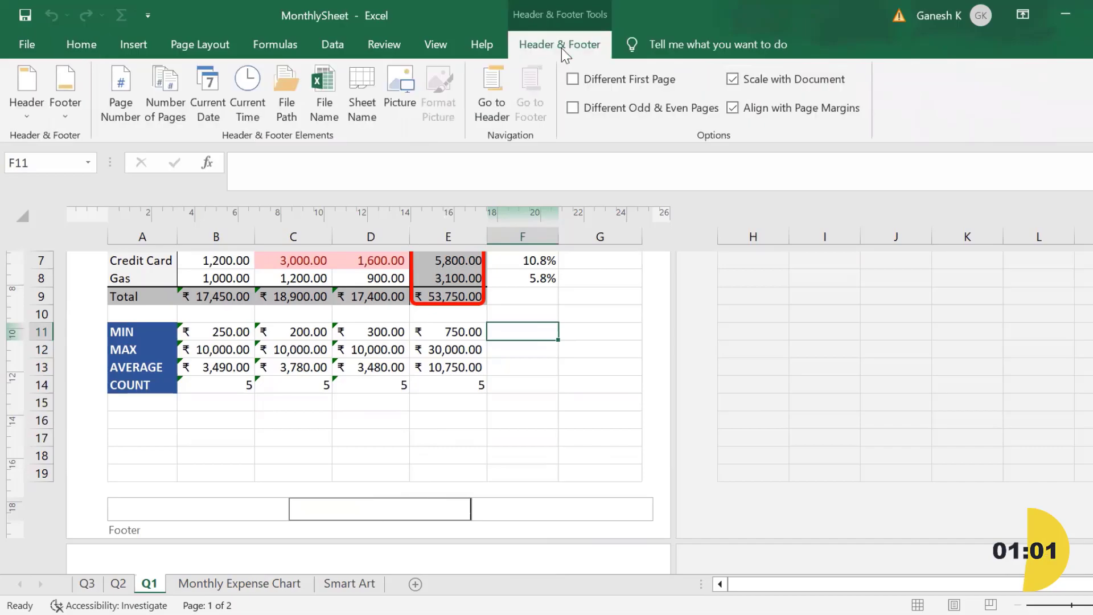
{"action": "left_click", "coordinate": [118, 101]}
{"action": "left_click", "coordinate": [525, 472]}
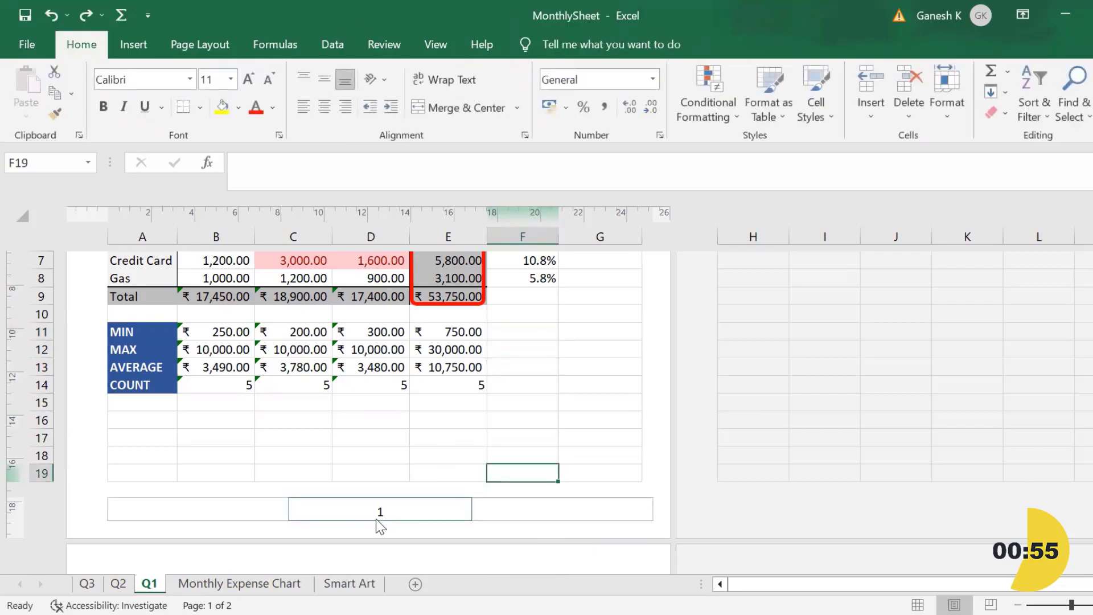
{"action": "scroll", "coordinate": [374, 518], "scroll_direction": "down", "scroll_amount": 7}
{"action": "scroll", "coordinate": [380, 523], "scroll_direction": "down", "scroll_amount": 2}
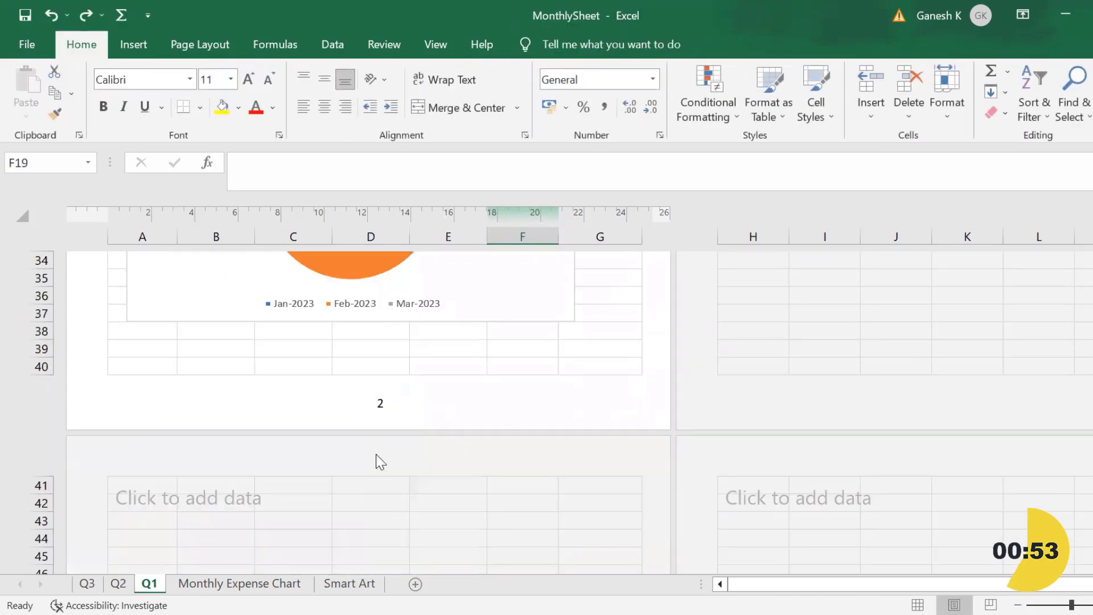
Step: Insert the current date in the right section of the footer and check it on both pages
{"action": "left_click", "coordinate": [518, 398]}
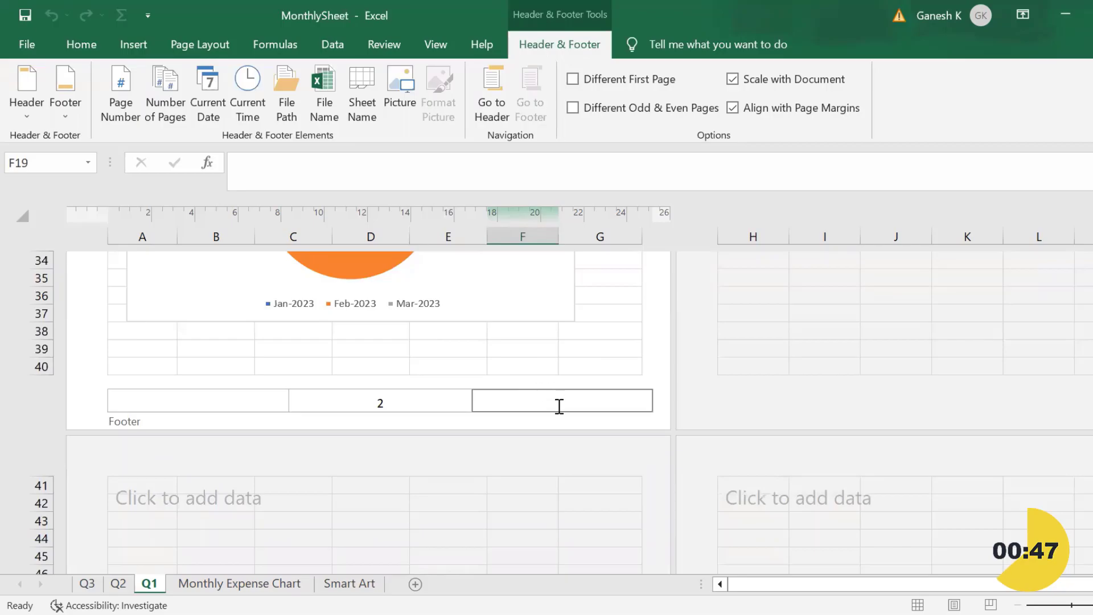
{"action": "left_click", "coordinate": [206, 94]}
{"action": "left_click", "coordinate": [588, 364]}
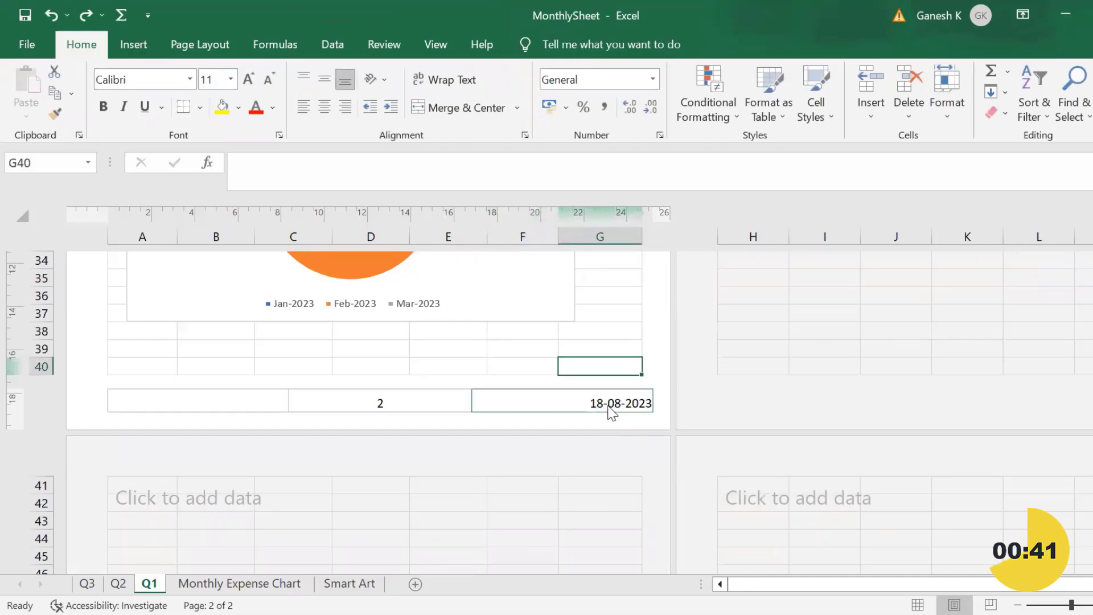
{"action": "scroll", "coordinate": [612, 407], "scroll_direction": "up", "scroll_amount": 10}
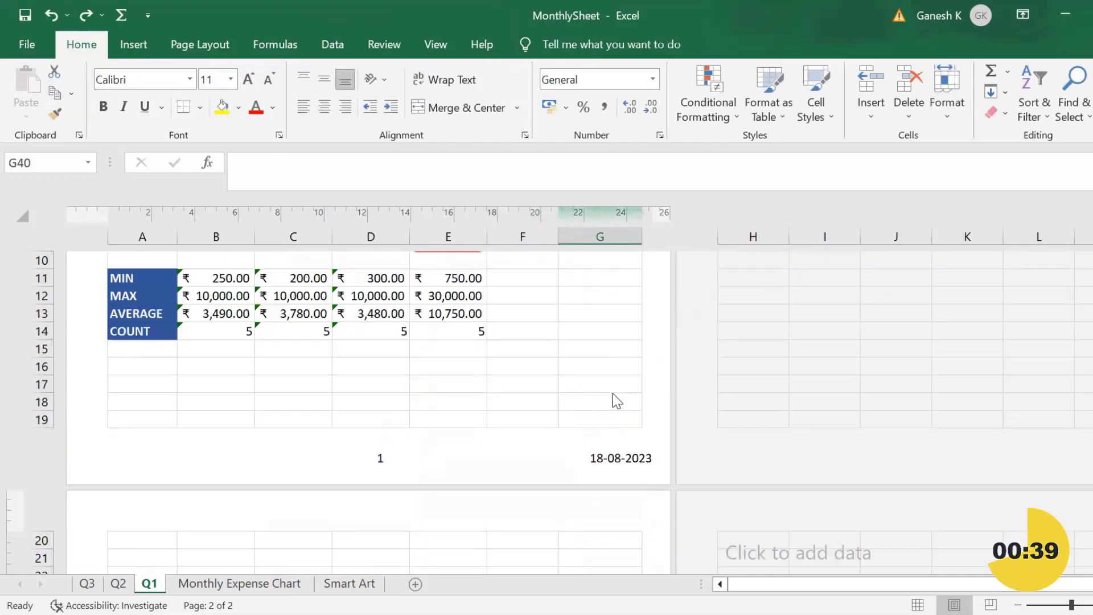
Step: Add the file path to the right section of the header and clear it again
{"action": "scroll", "coordinate": [615, 392], "scroll_direction": "up", "scroll_amount": 4}
{"action": "left_click", "coordinate": [605, 283]}
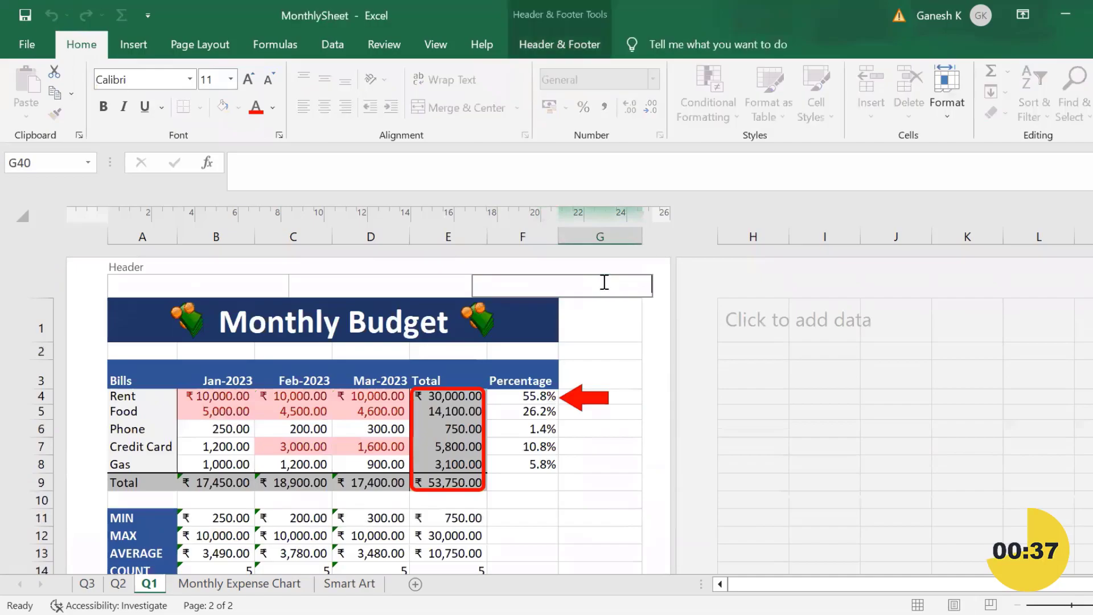
{"action": "left_click", "coordinate": [559, 41]}
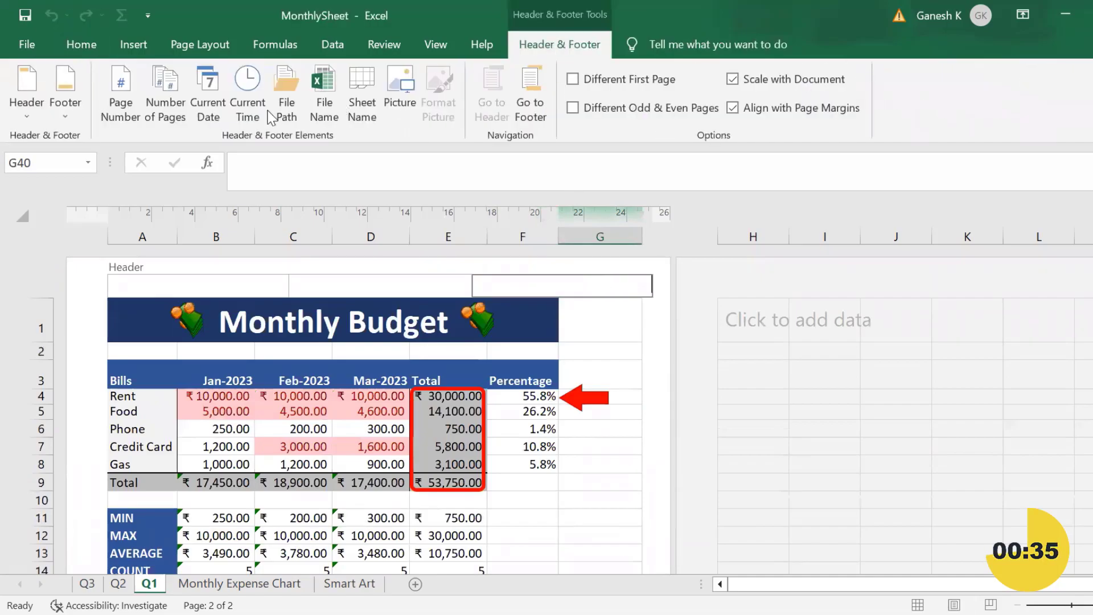
{"action": "left_click", "coordinate": [286, 94]}
{"action": "left_click", "coordinate": [619, 332]}
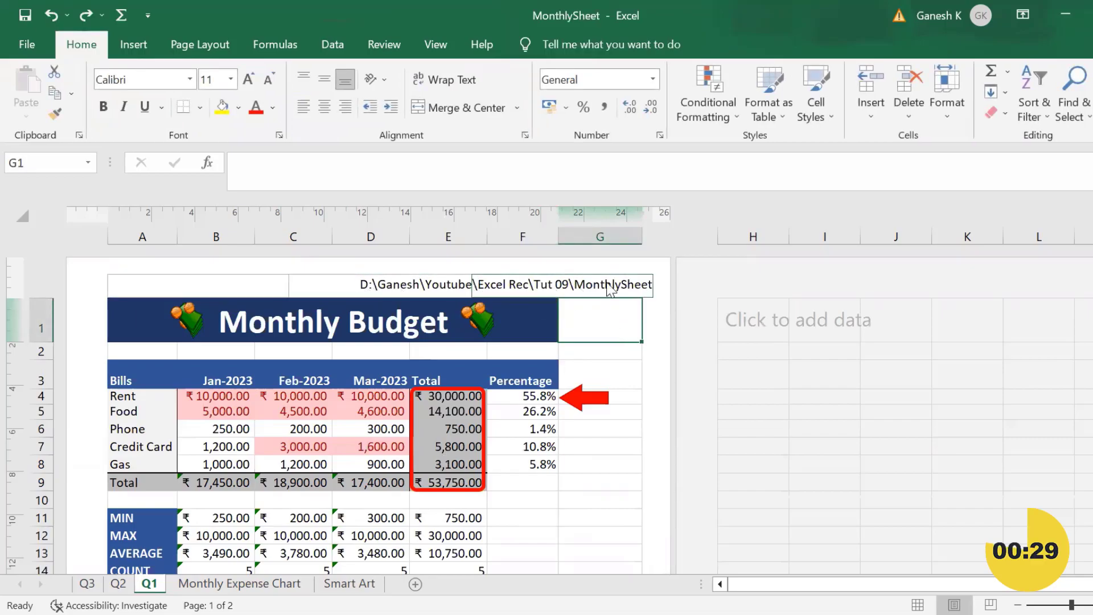
{"action": "left_click", "coordinate": [574, 285]}
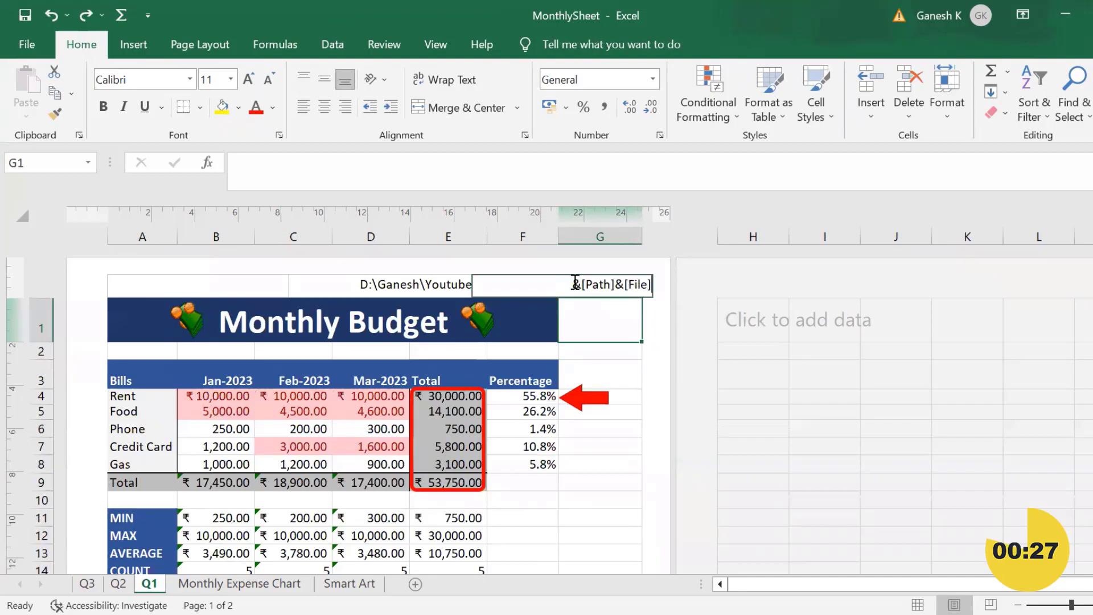
Step: Check the footer's page number and date on both pages in the print preview, and return to the worksheet
{"action": "left_click", "coordinate": [27, 44]}
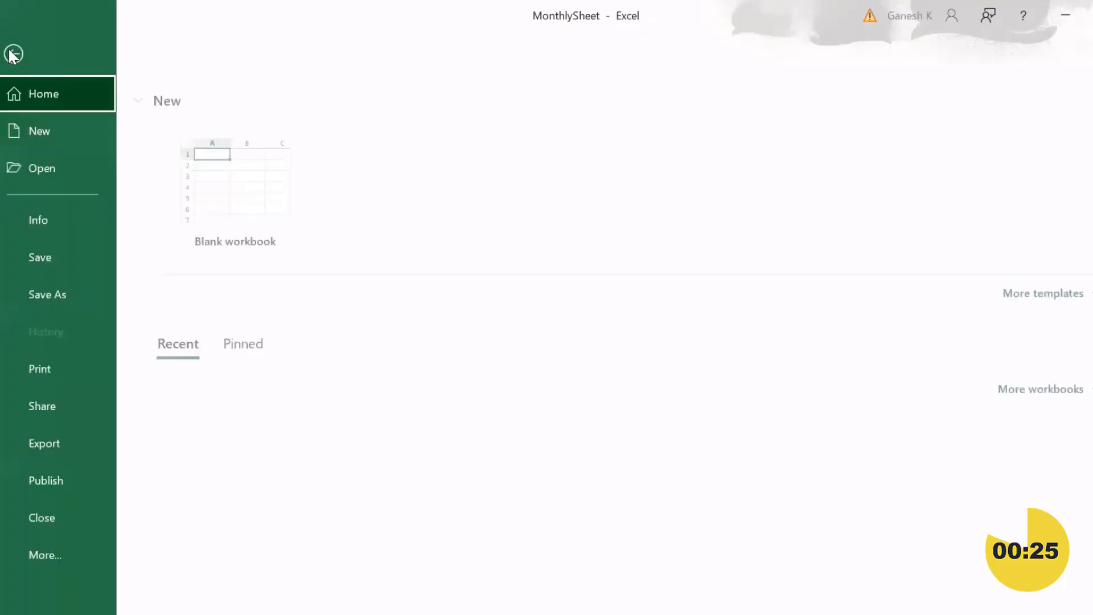
{"action": "left_click", "coordinate": [62, 367]}
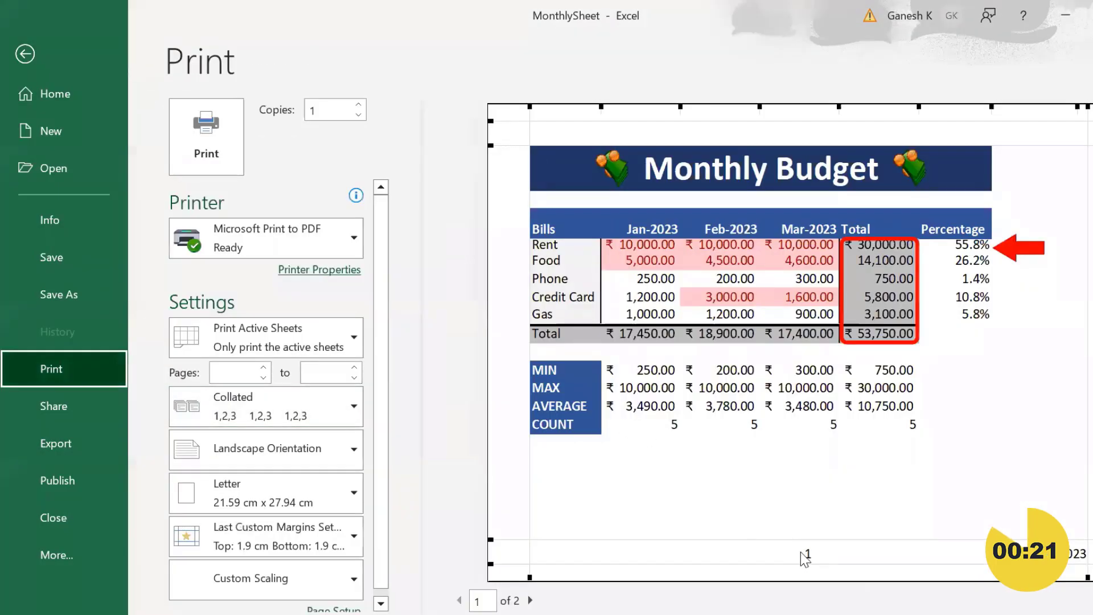
{"action": "left_click", "coordinate": [530, 600]}
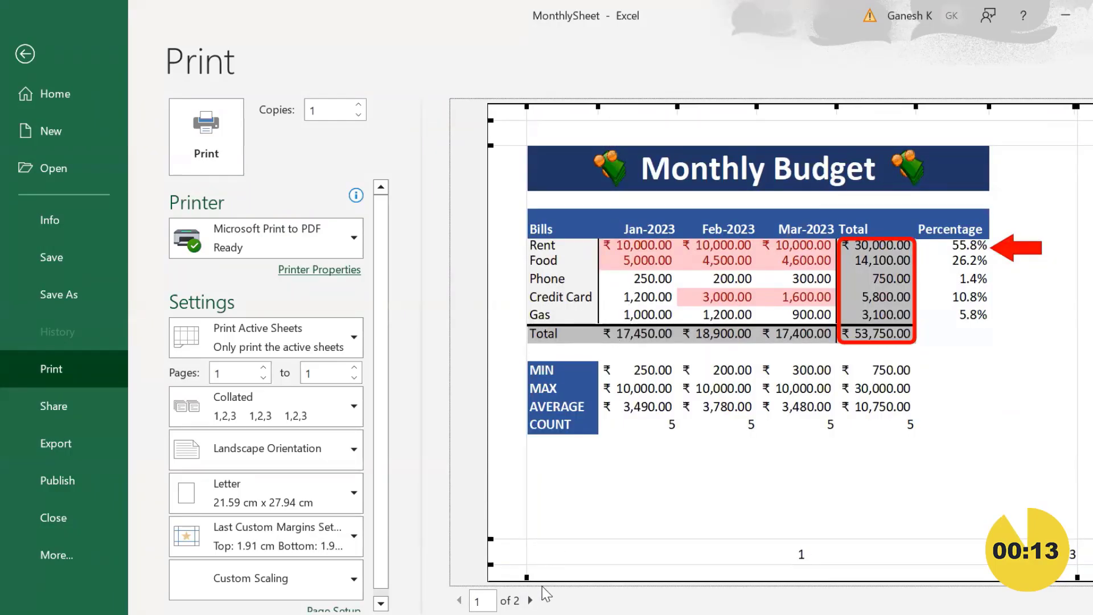
{"action": "left_click", "coordinate": [530, 600]}
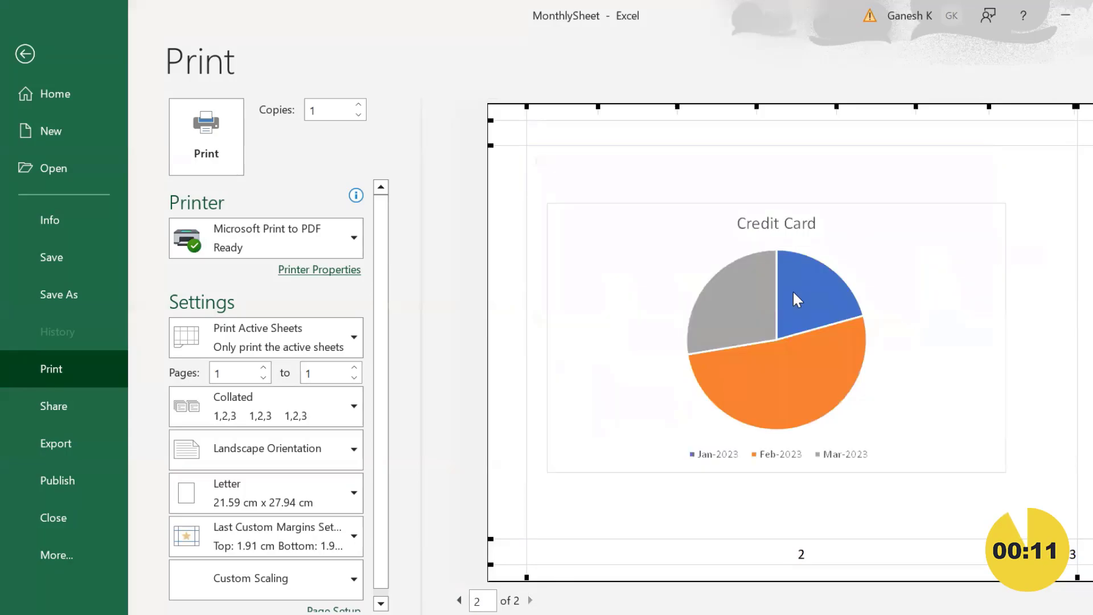
{"action": "left_click", "coordinate": [460, 598]}
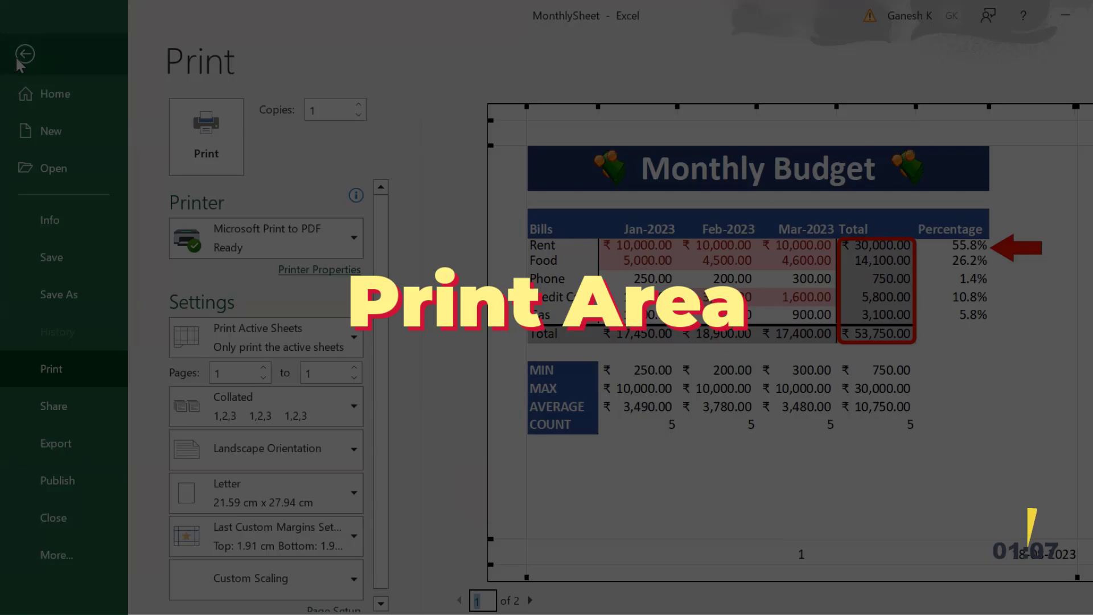
{"action": "left_click", "coordinate": [24, 54]}
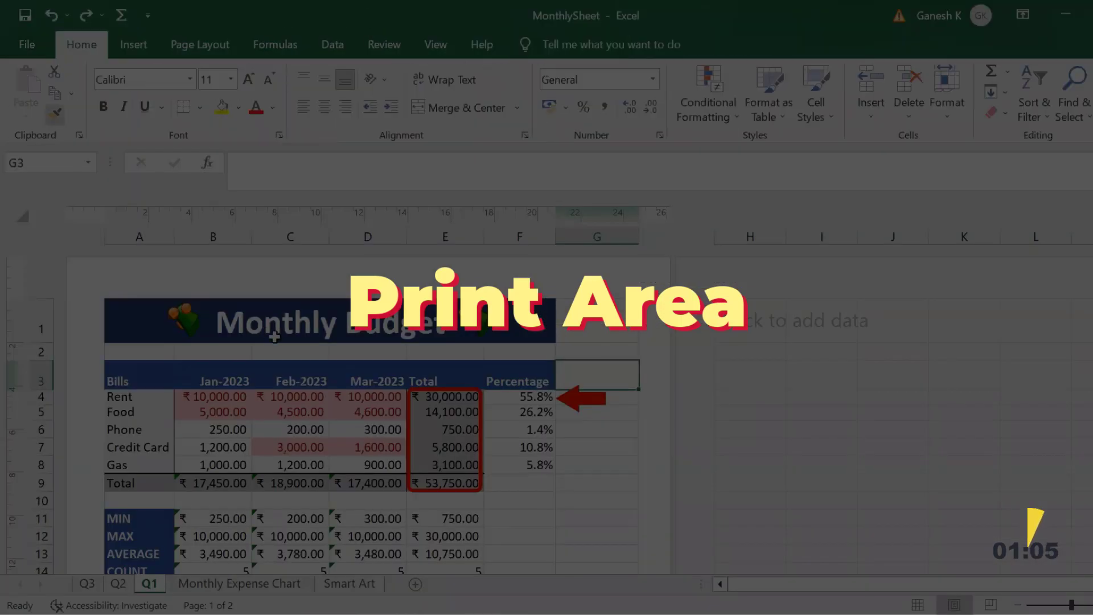
Step: Set the bills table from the header row through the Total row, A3:F9, as the print area
{"action": "left_click", "coordinate": [580, 466]}
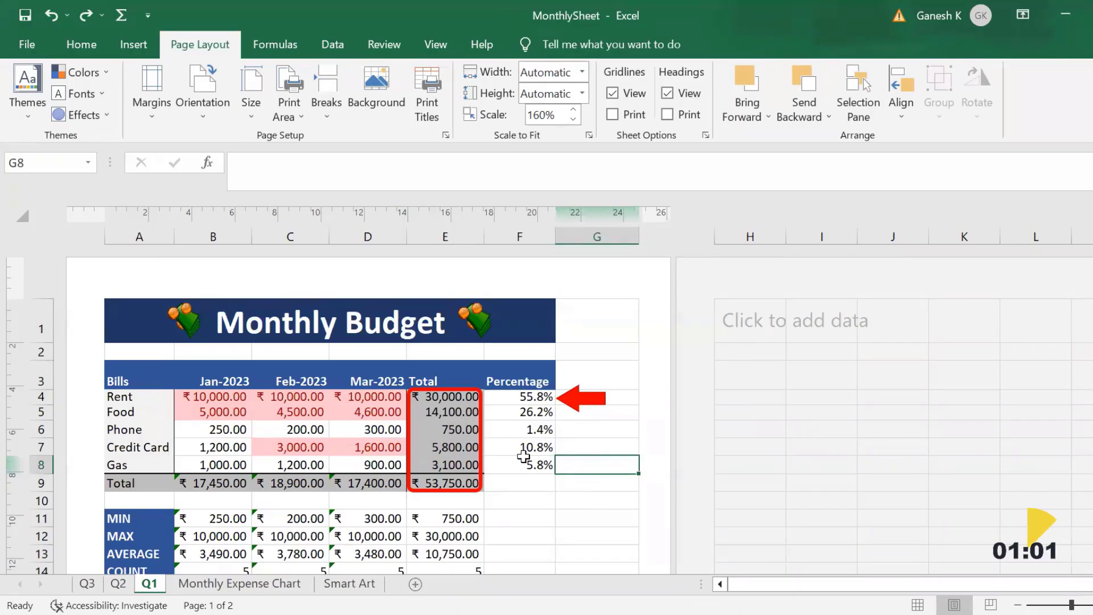
{"action": "left_click_drag", "start_coordinate": [116, 373], "coordinate": [541, 485]}
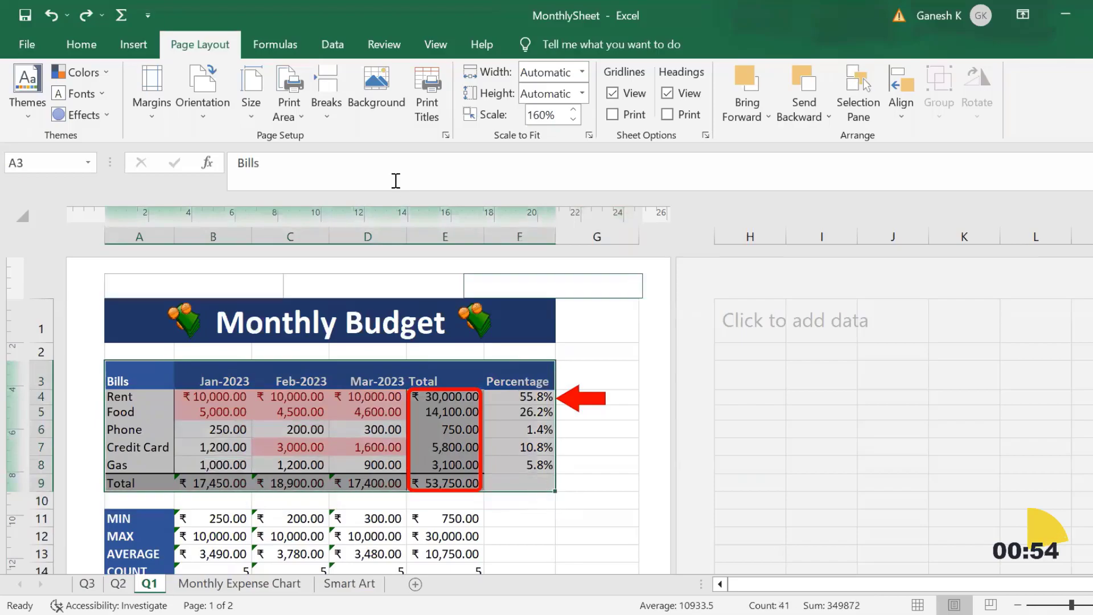
{"action": "left_click", "coordinate": [297, 106]}
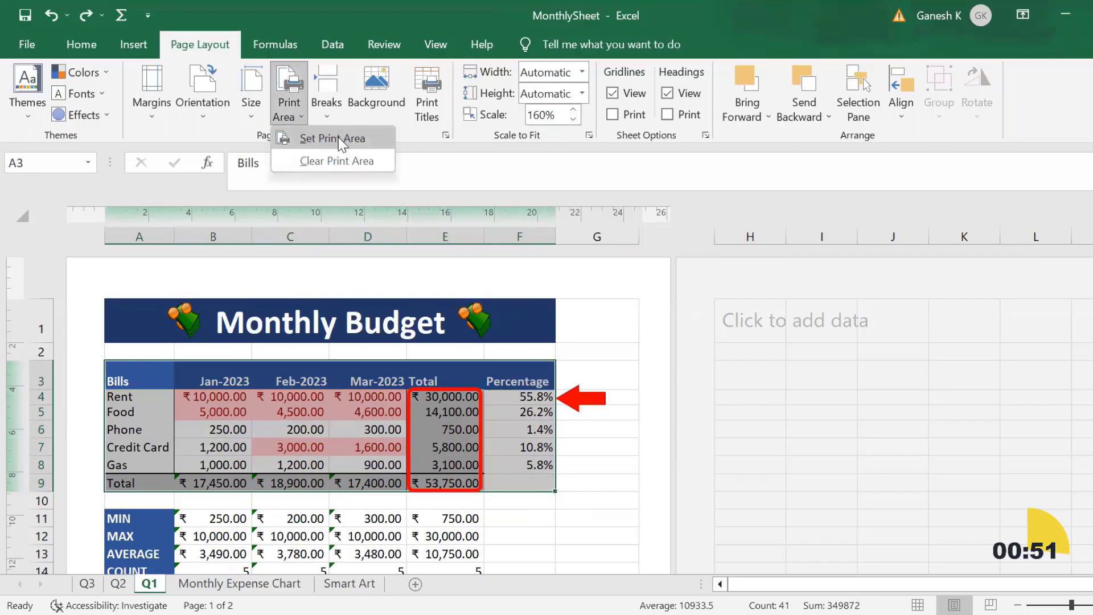
{"action": "left_click", "coordinate": [333, 138]}
{"action": "left_click", "coordinate": [519, 558]}
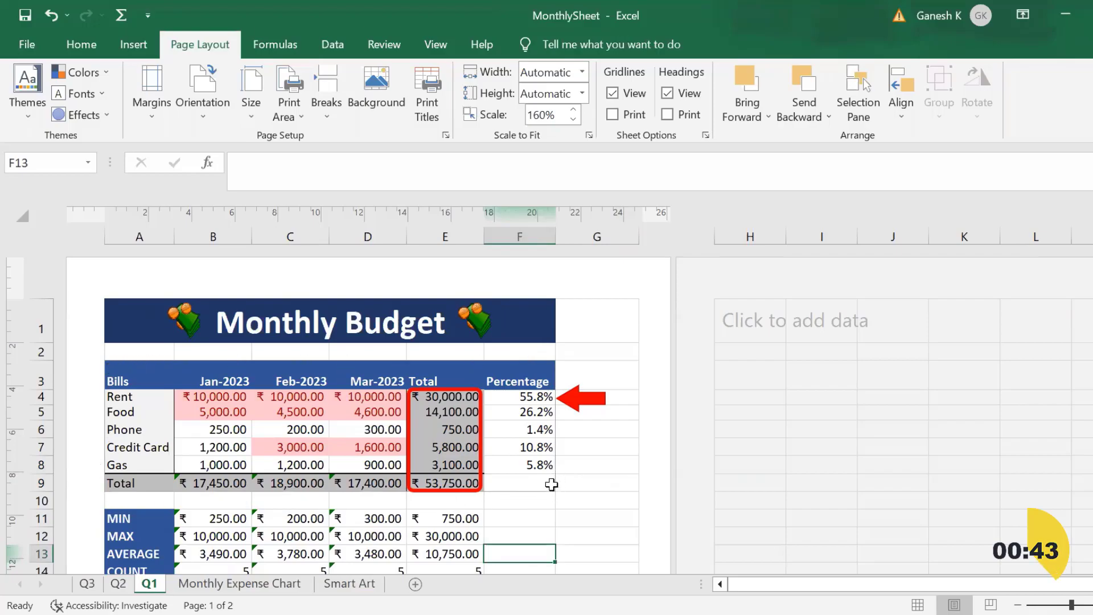
Step: Check the print area in the print preview and return to the worksheet
{"action": "left_click", "coordinate": [23, 44]}
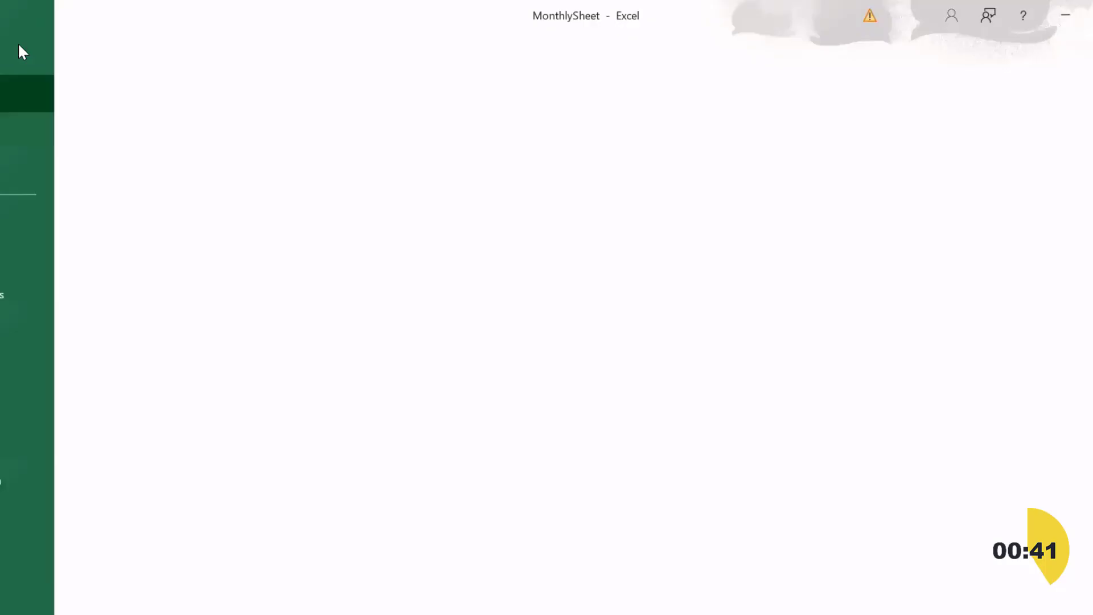
{"action": "left_click", "coordinate": [54, 369]}
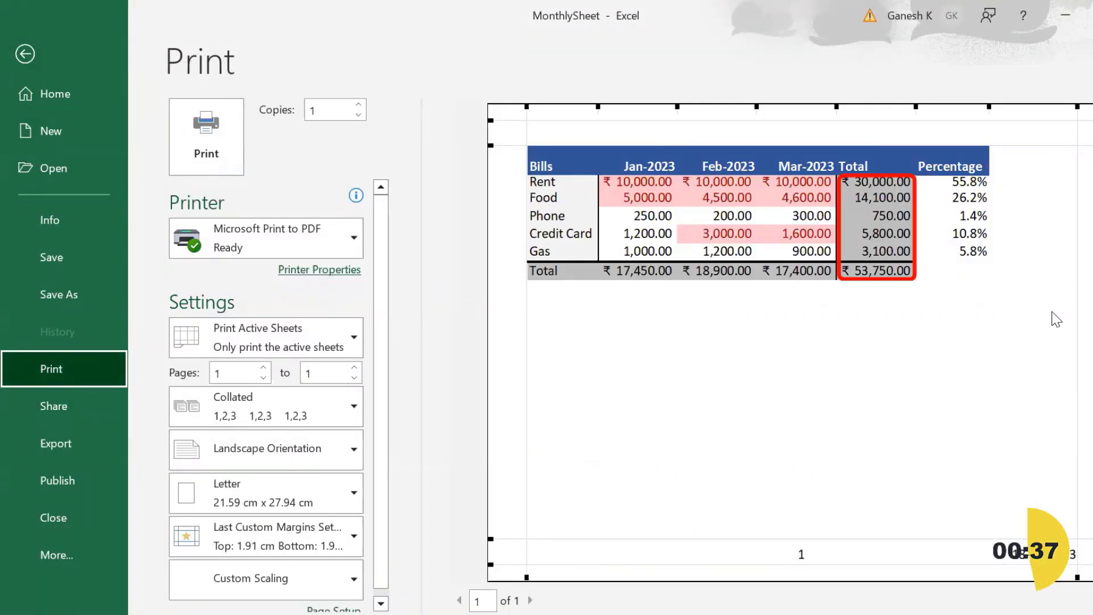
{"action": "key", "text": "Escape"}
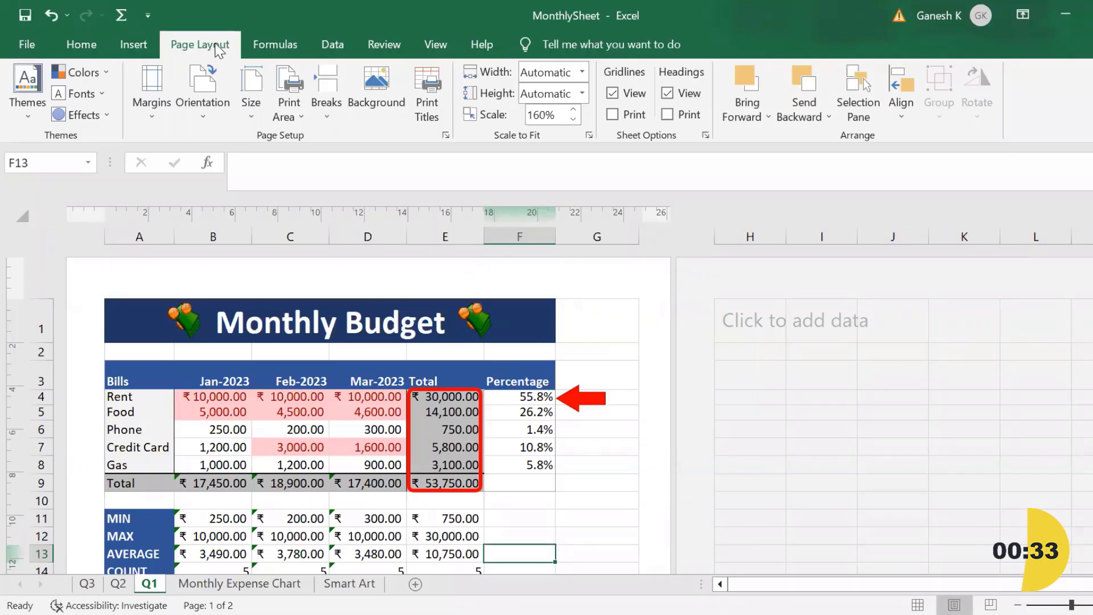
Step: Clear the print area, check the sheet in the print preview, and return to the worksheet
{"action": "left_click", "coordinate": [290, 116]}
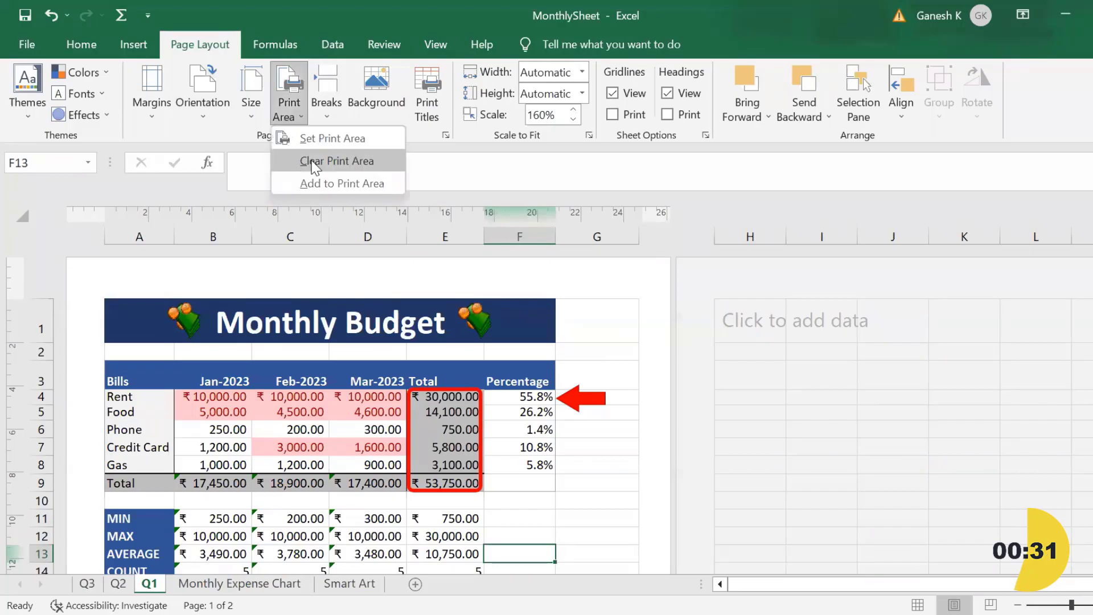
{"action": "left_click", "coordinate": [329, 162]}
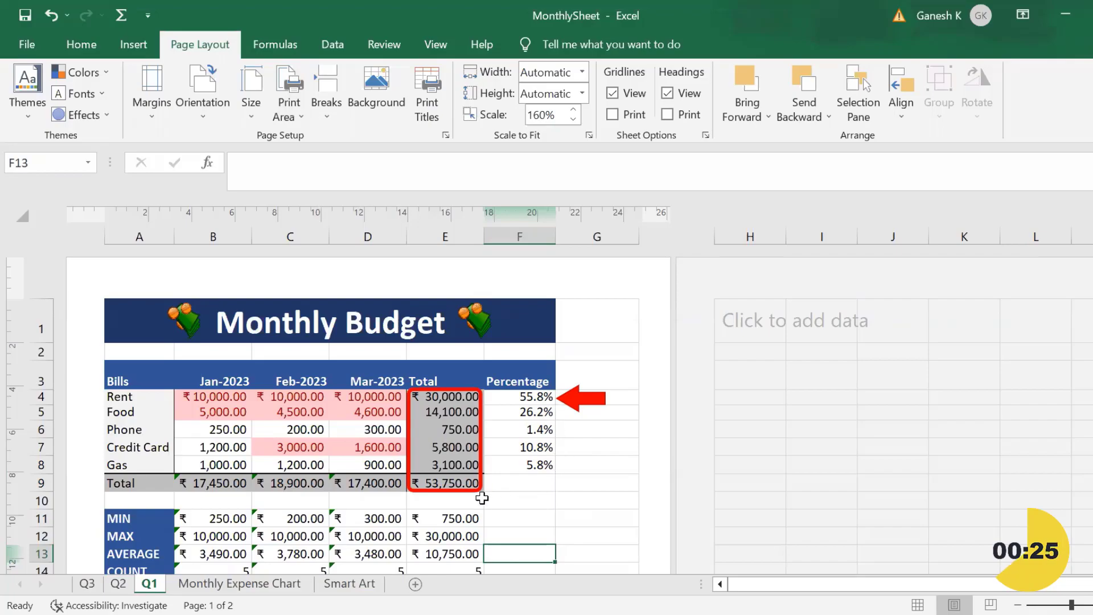
{"action": "left_click", "coordinate": [28, 42]}
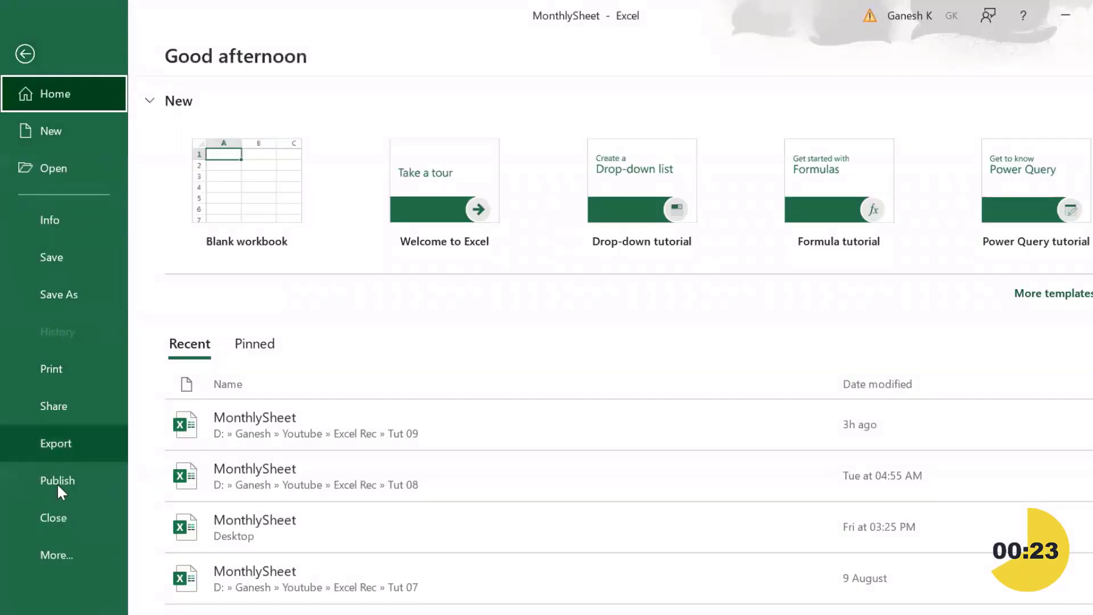
{"action": "left_click", "coordinate": [76, 374]}
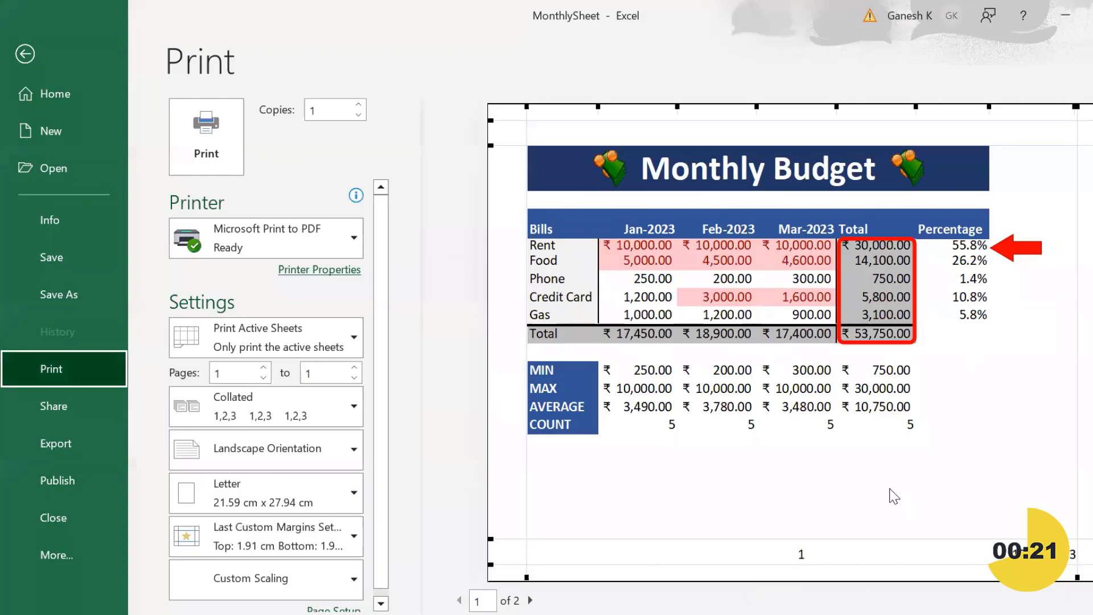
{"action": "key", "text": "Escape"}
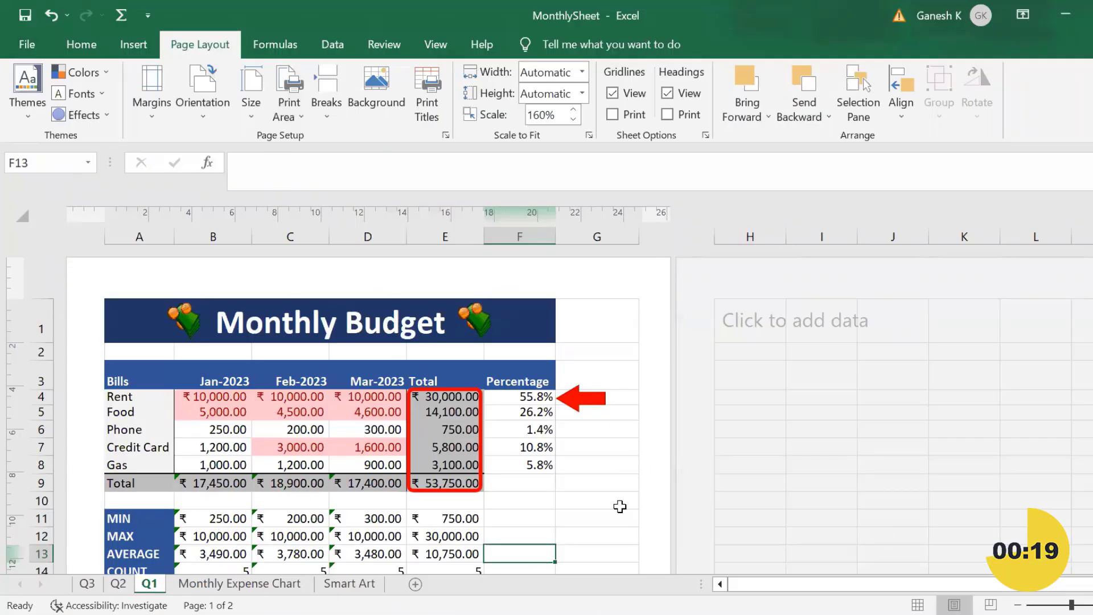
Step: Select the Credit Card pie chart on the second page and open the print preview for it alone
{"action": "left_click", "coordinate": [623, 508]}
{"action": "scroll", "coordinate": [621, 512], "scroll_direction": "down", "scroll_amount": 6}
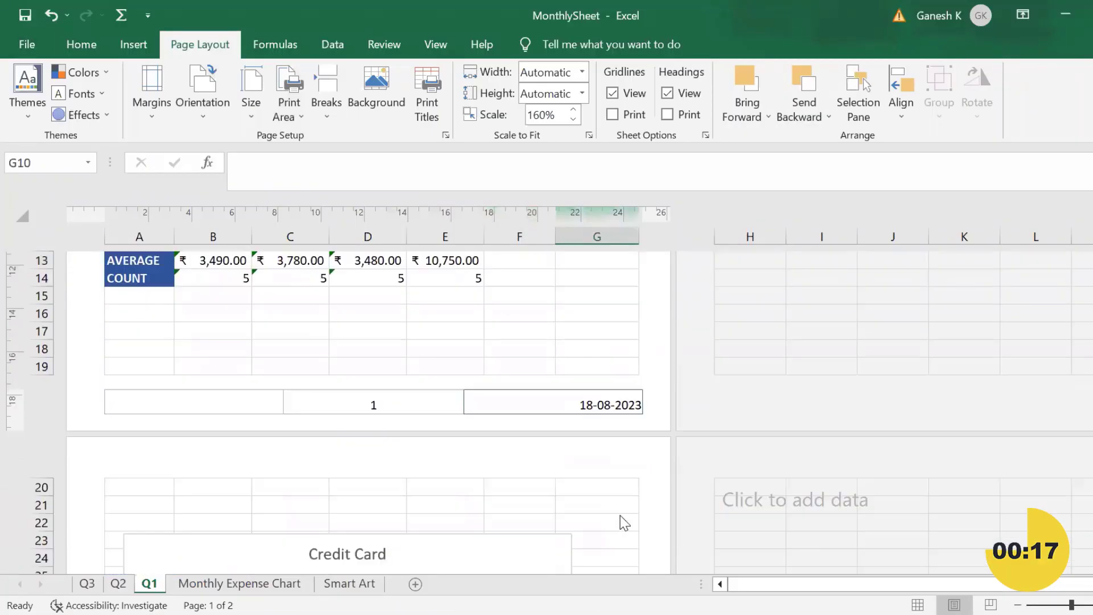
{"action": "scroll", "coordinate": [621, 516], "scroll_direction": "down", "scroll_amount": 3}
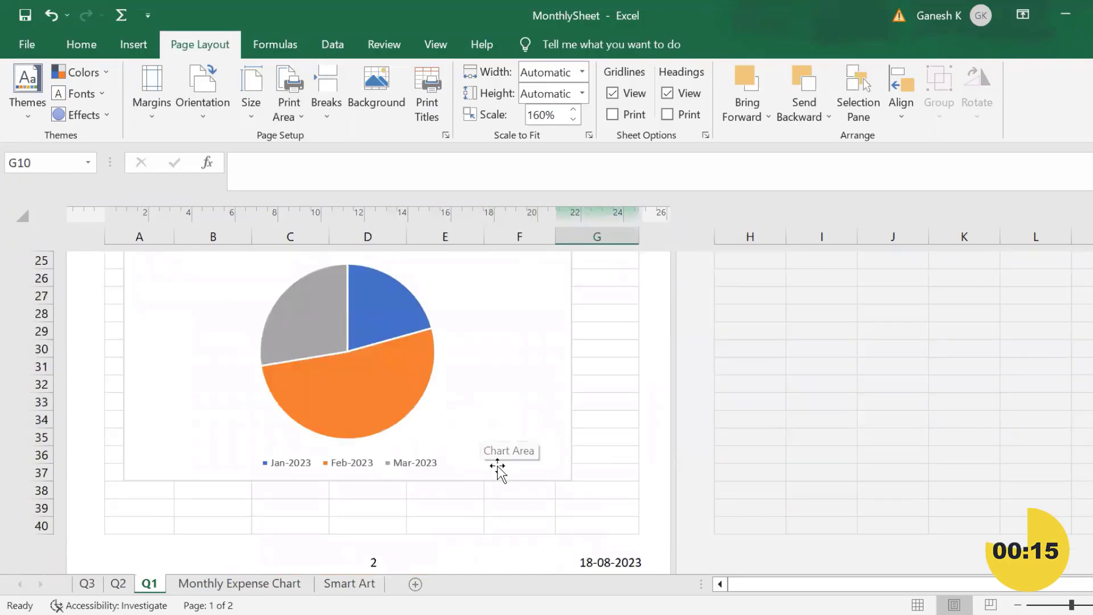
{"action": "scroll", "coordinate": [490, 432], "scroll_direction": "up", "scroll_amount": 1}
{"action": "left_click", "coordinate": [482, 388]}
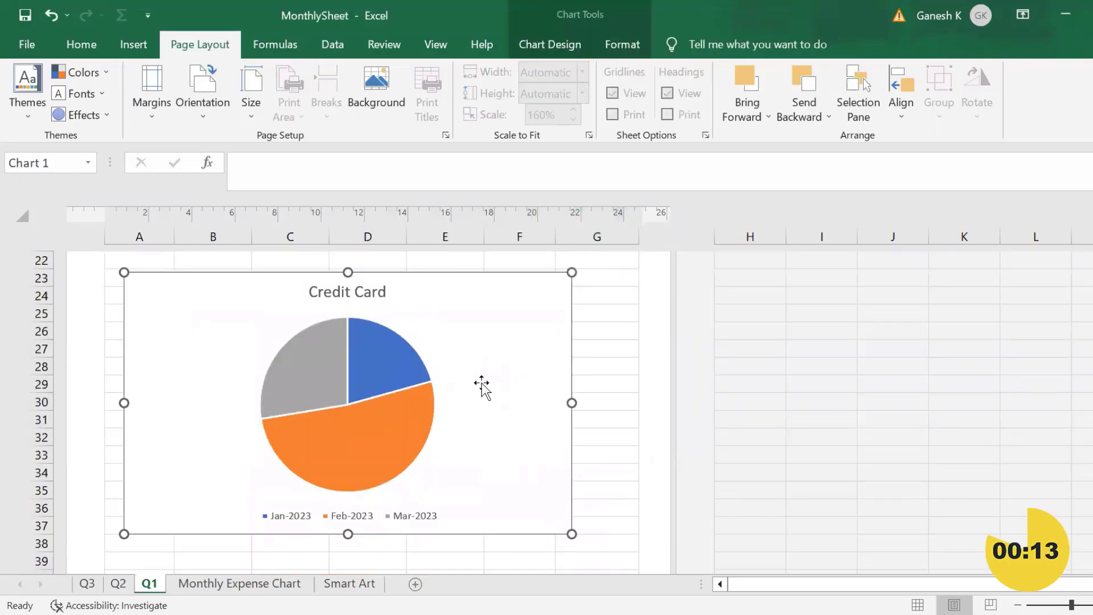
{"action": "left_click", "coordinate": [27, 45]}
{"action": "left_click", "coordinate": [61, 371]}
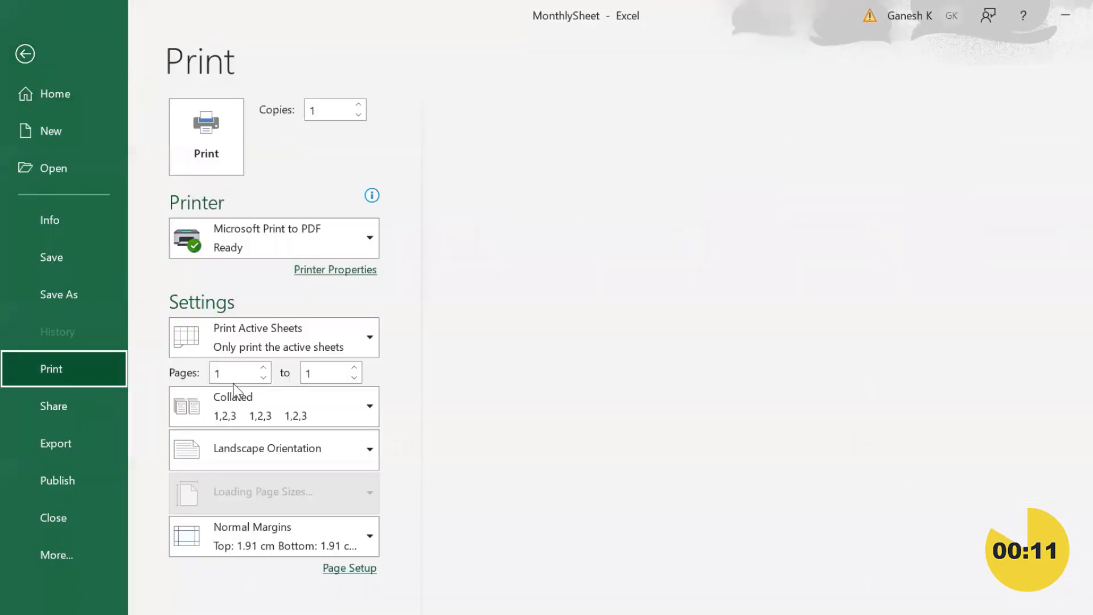